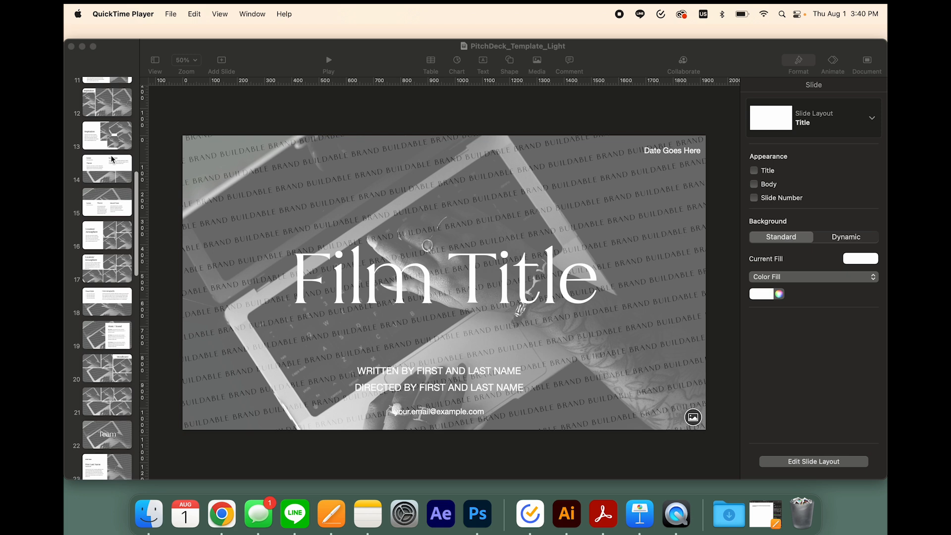
Look over the slide thumbnails and the title slide's formatting and animation options
{"action": "scroll", "coordinate": [112, 158], "scroll_direction": "up", "scroll_amount": 10}
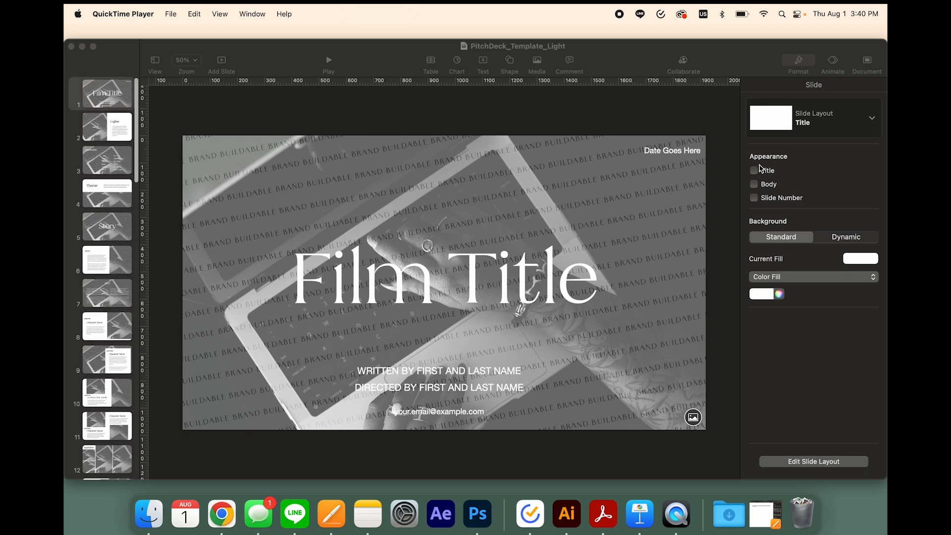
{"action": "left_click", "coordinate": [799, 63]}
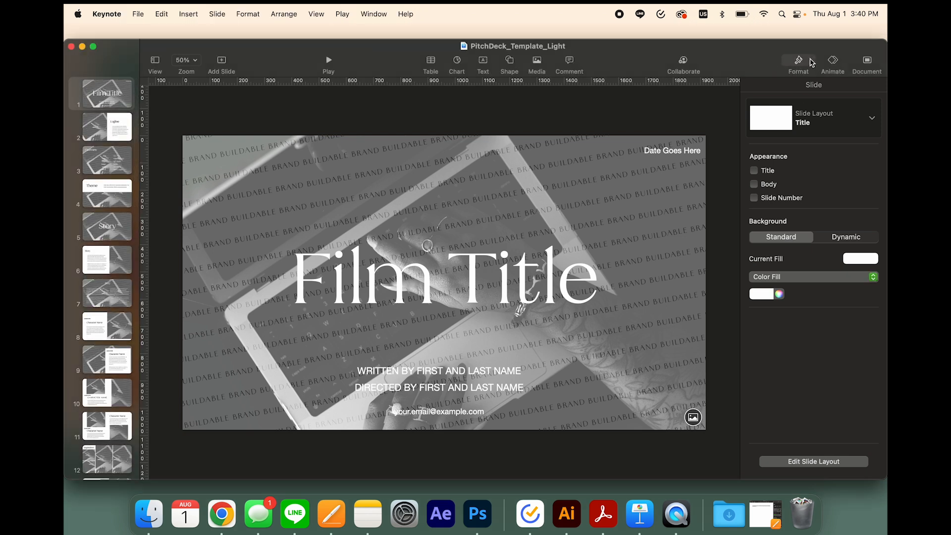
{"action": "left_click", "coordinate": [837, 63]}
{"action": "left_click", "coordinate": [807, 63]}
{"action": "scroll", "coordinate": [109, 114], "scroll_direction": "up", "scroll_amount": 3}
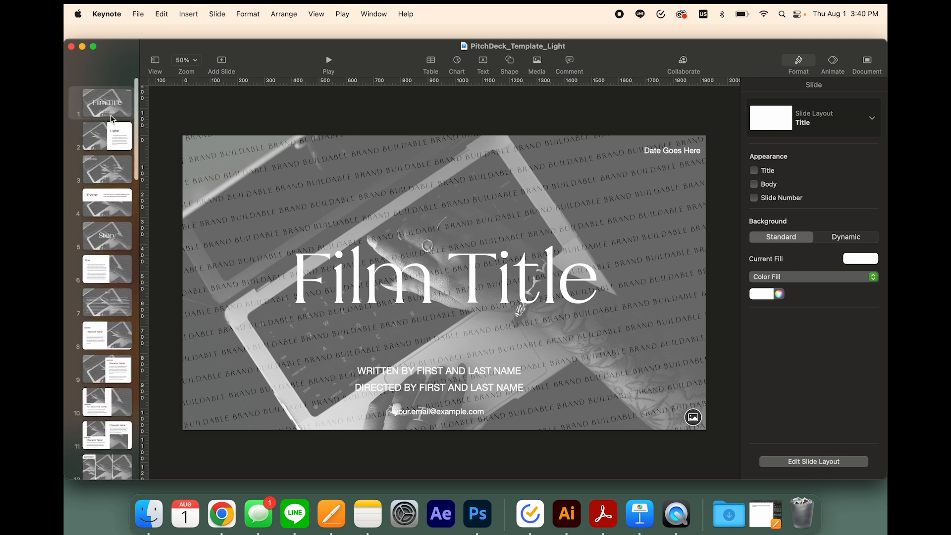
Show the presentation in Slide Only view and restore the Navigator view with the slide thumbnails
{"action": "left_click", "coordinate": [157, 63]}
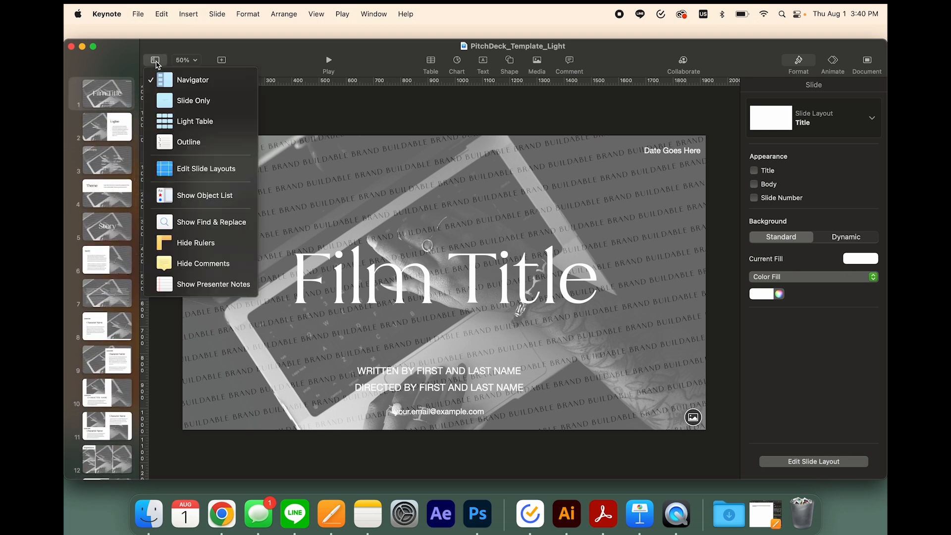
{"action": "left_click", "coordinate": [212, 107]}
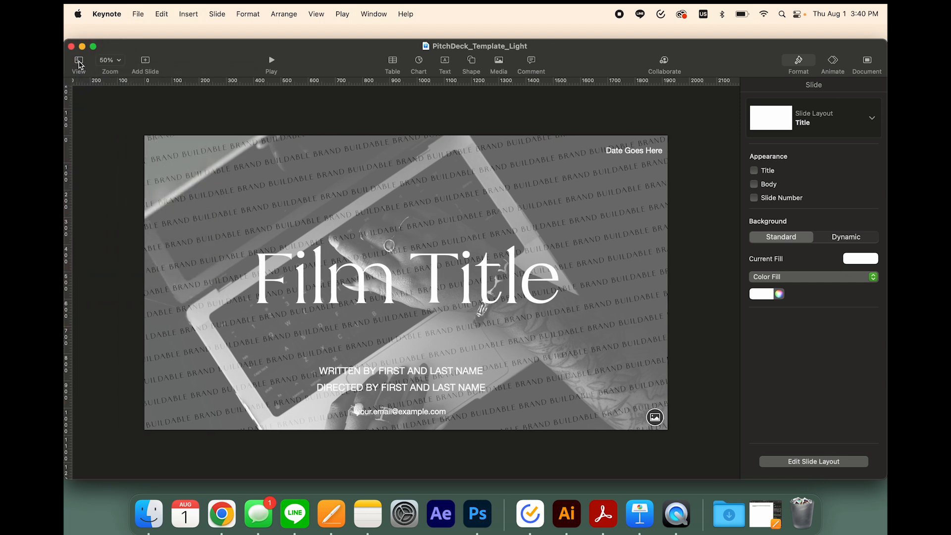
{"action": "left_click", "coordinate": [80, 64]}
{"action": "left_click", "coordinate": [139, 80]}
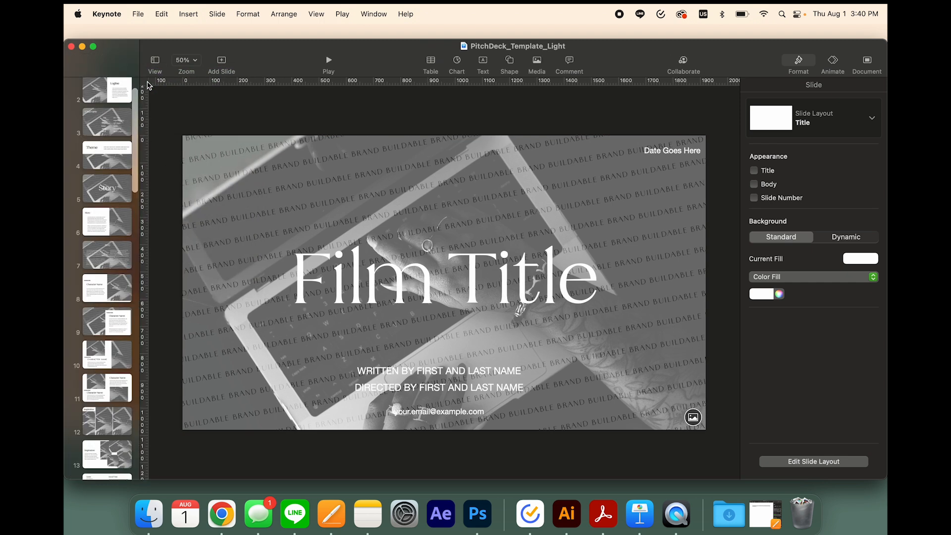
{"action": "scroll", "coordinate": [95, 204], "scroll_direction": "up", "scroll_amount": 3}
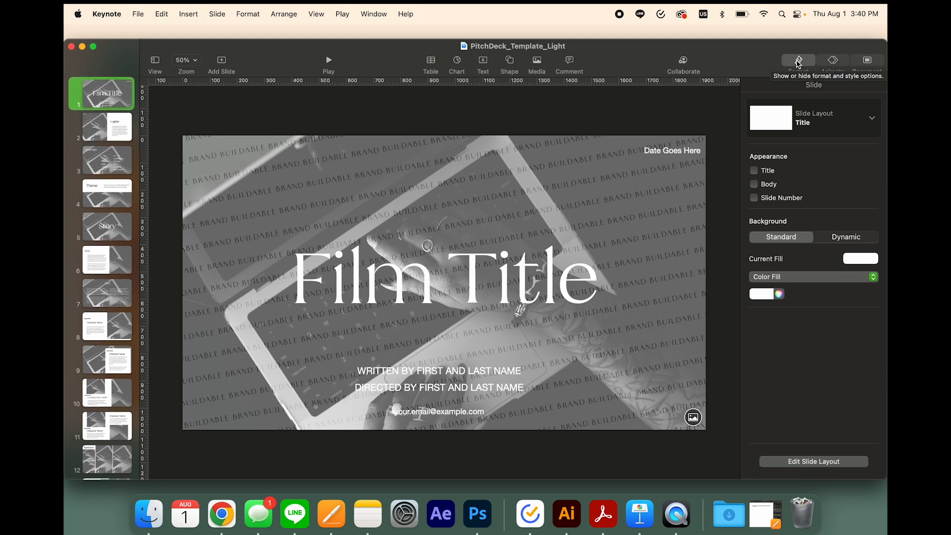
Examine the title slide's transition settings, return to its formatting options and browse the slides
{"action": "left_click", "coordinate": [832, 61]}
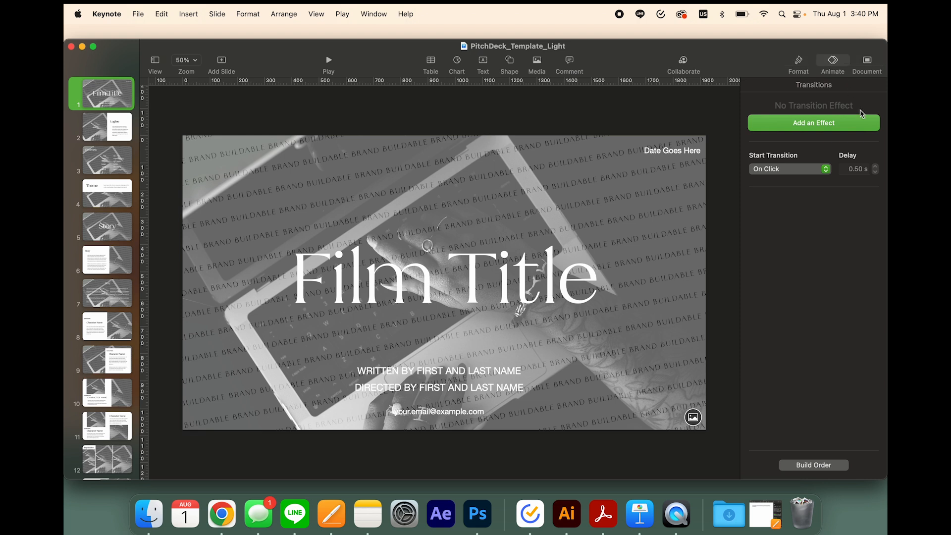
{"action": "left_click", "coordinate": [804, 66]}
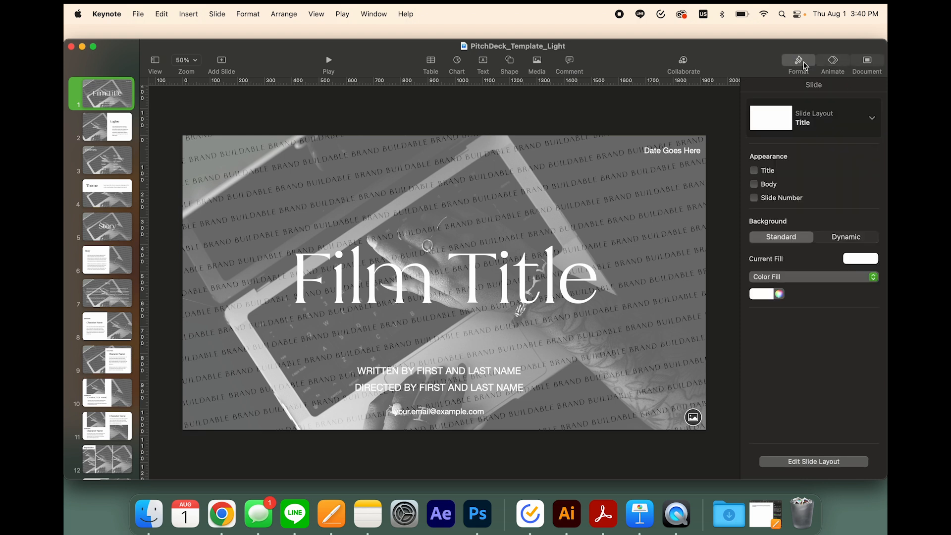
{"action": "left_click", "coordinate": [805, 66]}
{"action": "left_click", "coordinate": [800, 65]}
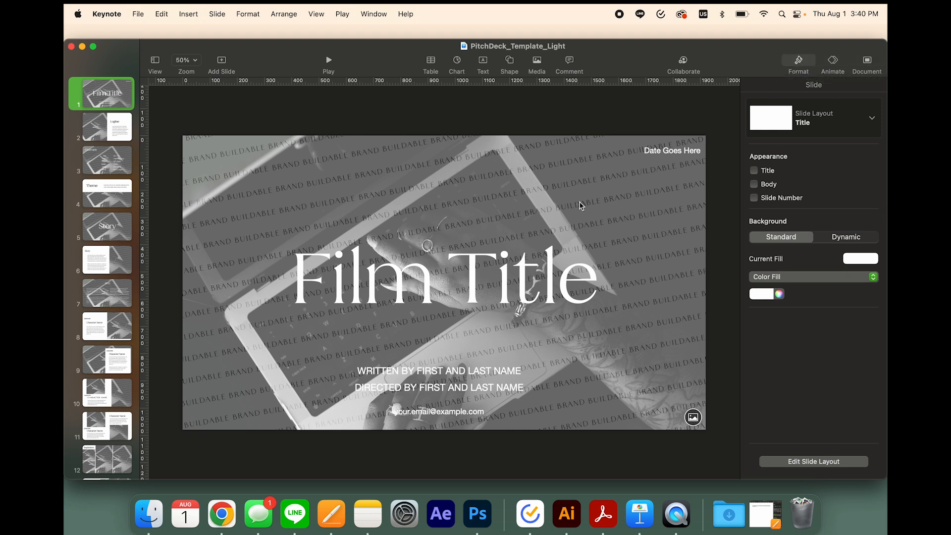
{"action": "scroll", "coordinate": [109, 176], "scroll_direction": "down", "scroll_amount": 4}
{"action": "scroll", "coordinate": [108, 171], "scroll_direction": "up", "scroll_amount": 5}
Save the template under the new name FilmTitle_PitchDeck on the Desktop
{"action": "left_click", "coordinate": [139, 14]}
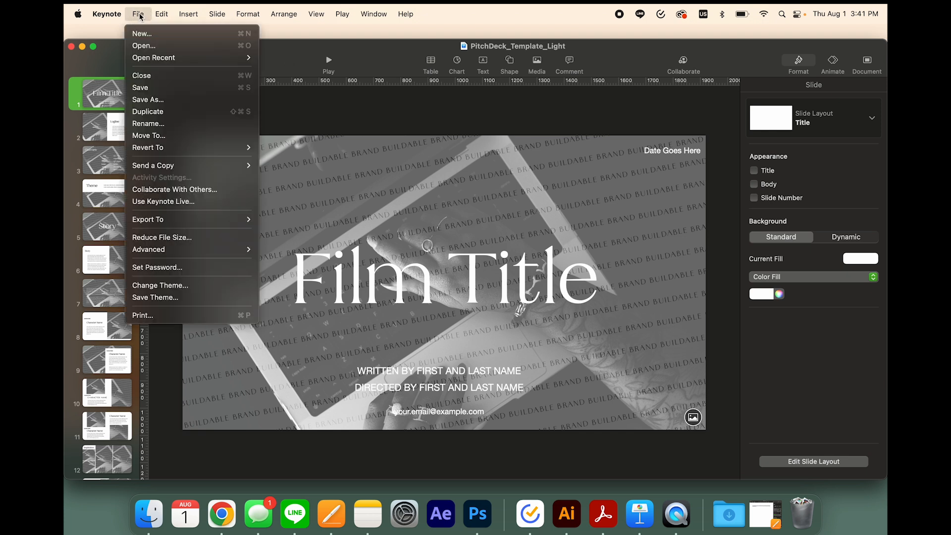
{"action": "left_click", "coordinate": [169, 100]}
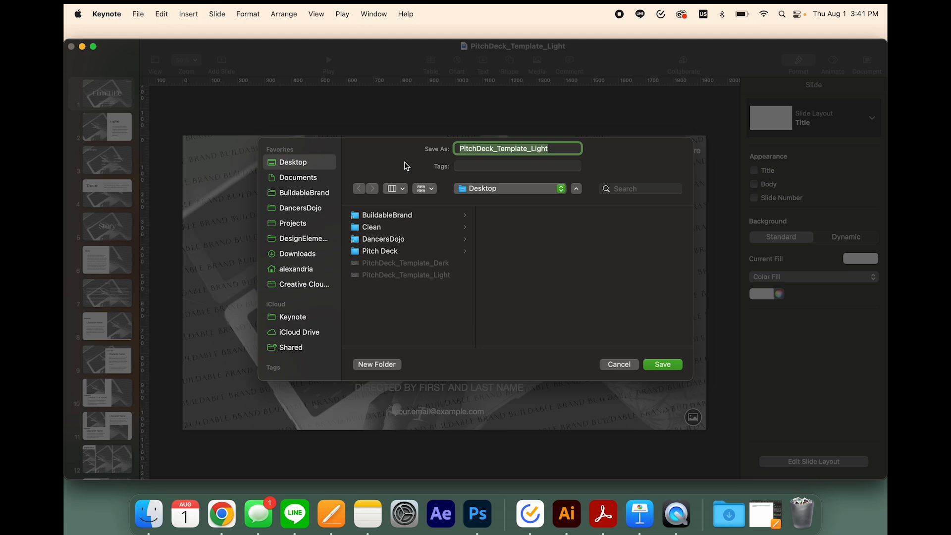
{"action": "type", "text": "FilmT"}
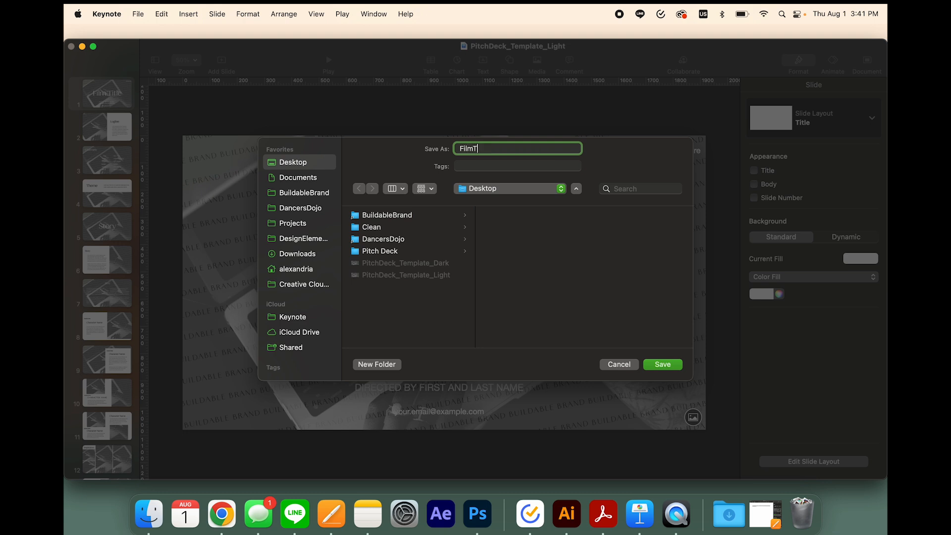
{"action": "type", "text": "itle_PitchDeck"}
{"action": "left_click", "coordinate": [663, 366]}
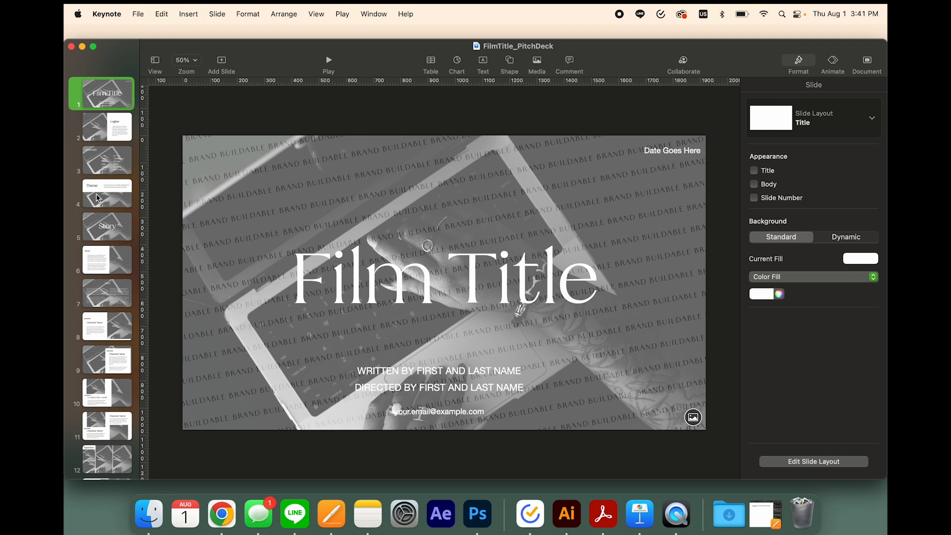
Preview the original PitchDeck_Template_Light file on the desktop, moving the presentation window aside and back
{"action": "left_click_drag", "start_coordinate": [397, 56], "coordinate": [293, 104]}
{"action": "left_click", "coordinate": [835, 144]}
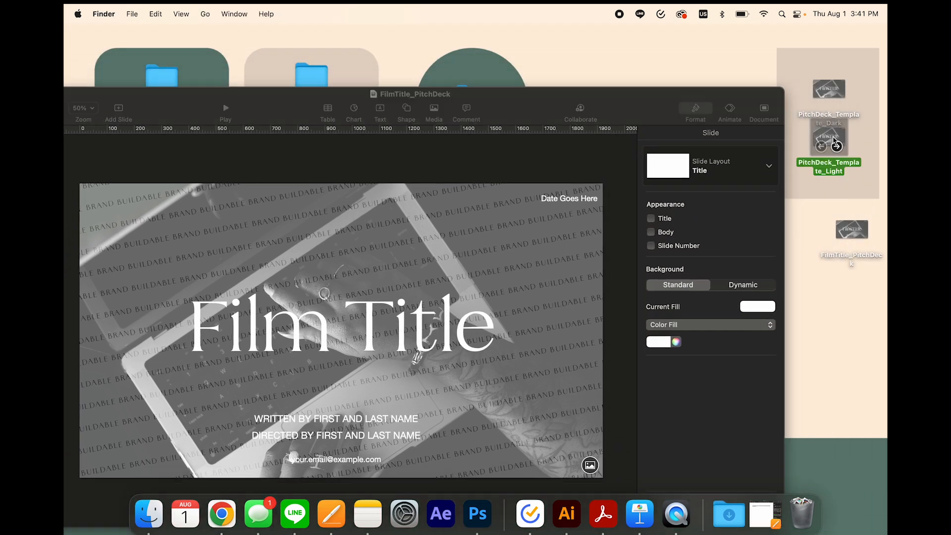
{"action": "key", "text": "space"}
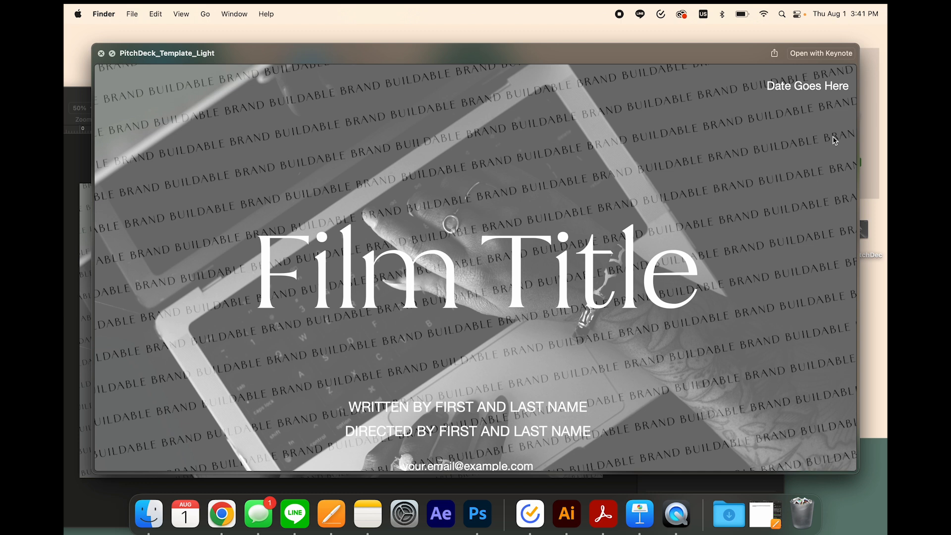
{"action": "key", "text": "space"}
{"action": "left_click_drag", "start_coordinate": [634, 103], "coordinate": [732, 44]}
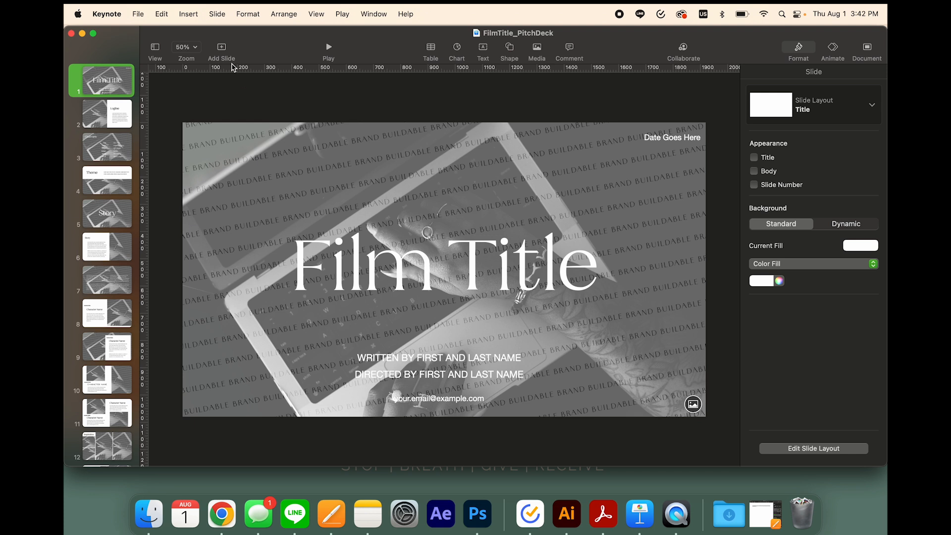
Duplicate the FilmTitle_PitchDeck presentation, move the copy's window down and check its name and location details
{"action": "left_click", "coordinate": [136, 14]}
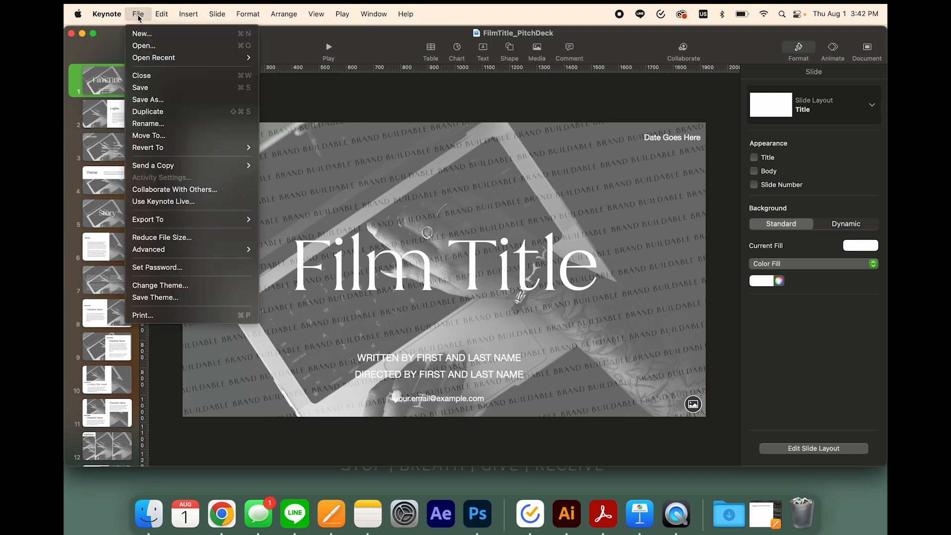
{"action": "left_click", "coordinate": [159, 112]}
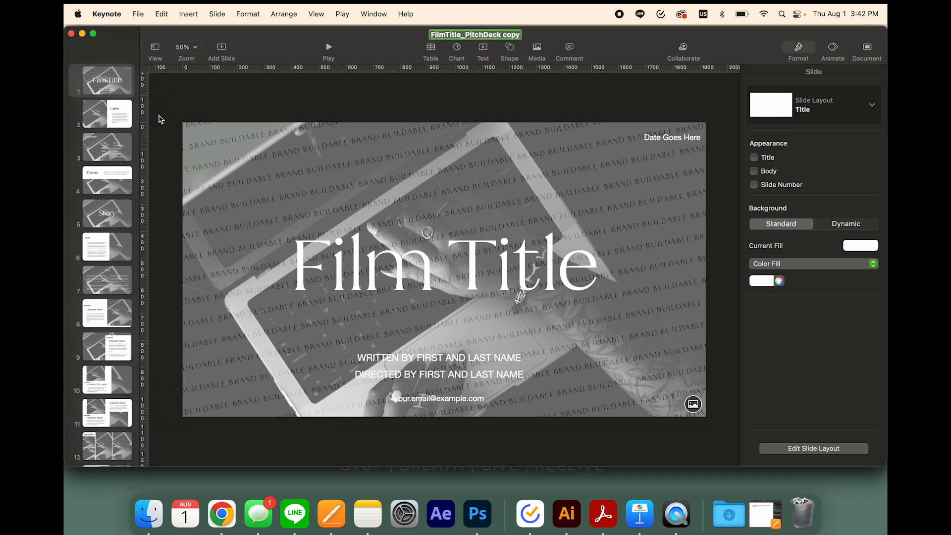
{"action": "left_click_drag", "start_coordinate": [360, 57], "coordinate": [394, 69]}
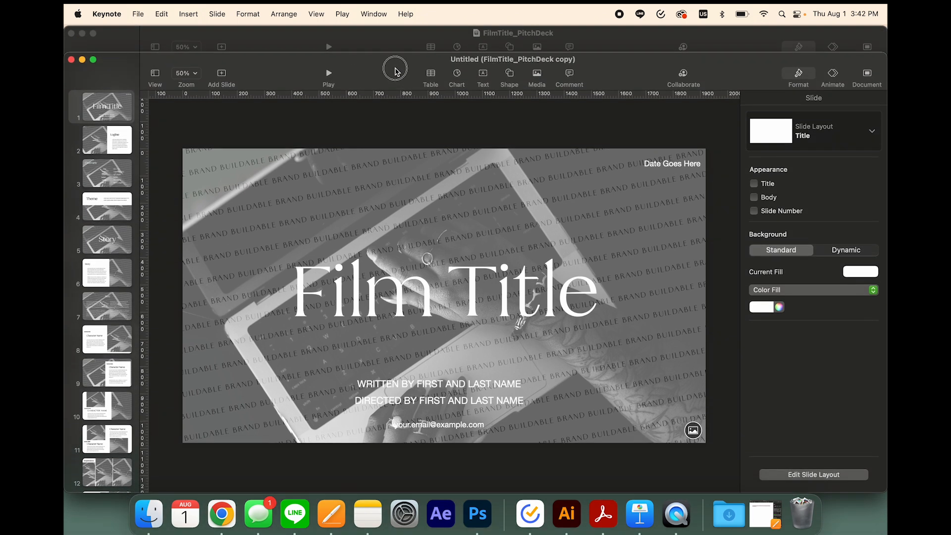
{"action": "left_click", "coordinate": [562, 60]}
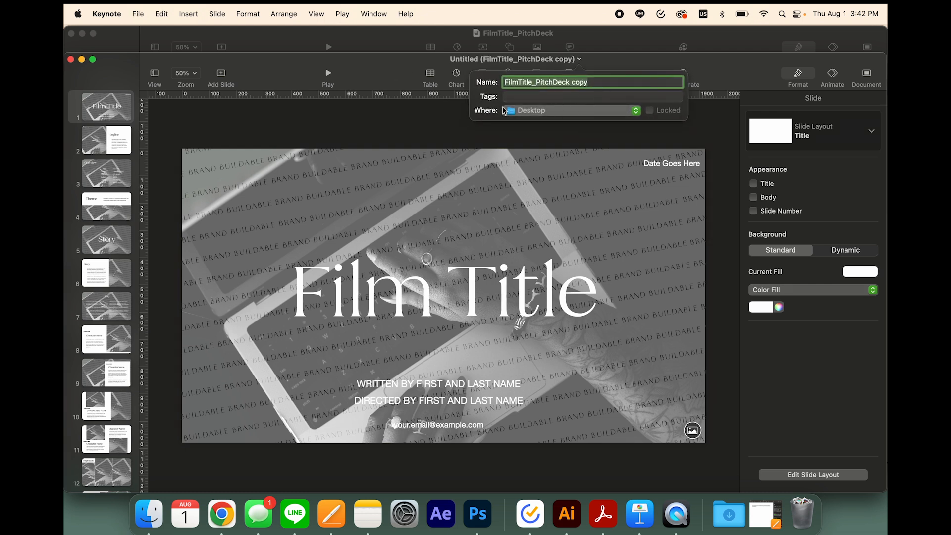
{"action": "left_click", "coordinate": [388, 71]}
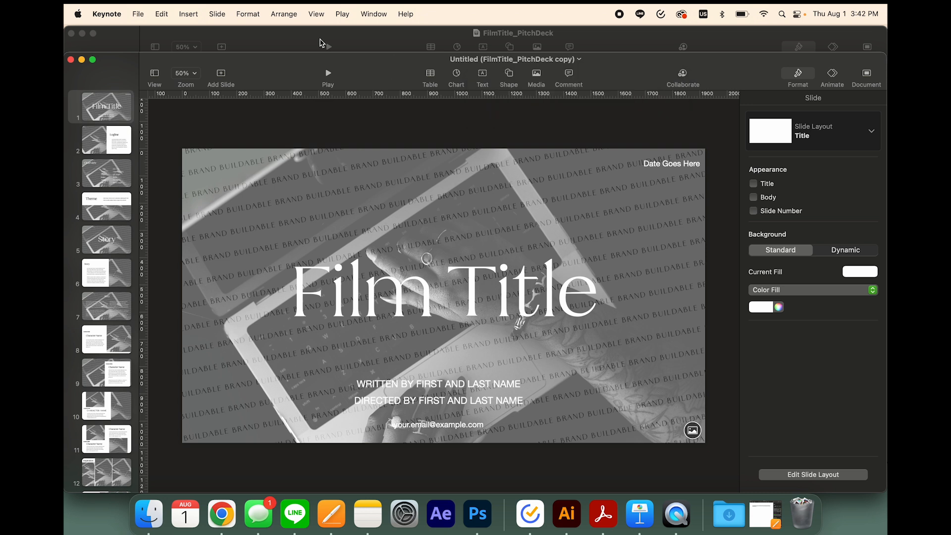
Save the duplicated presentation as "FilmTitle_PitchDeck copy" on the Desktop
{"action": "left_click", "coordinate": [125, 15]}
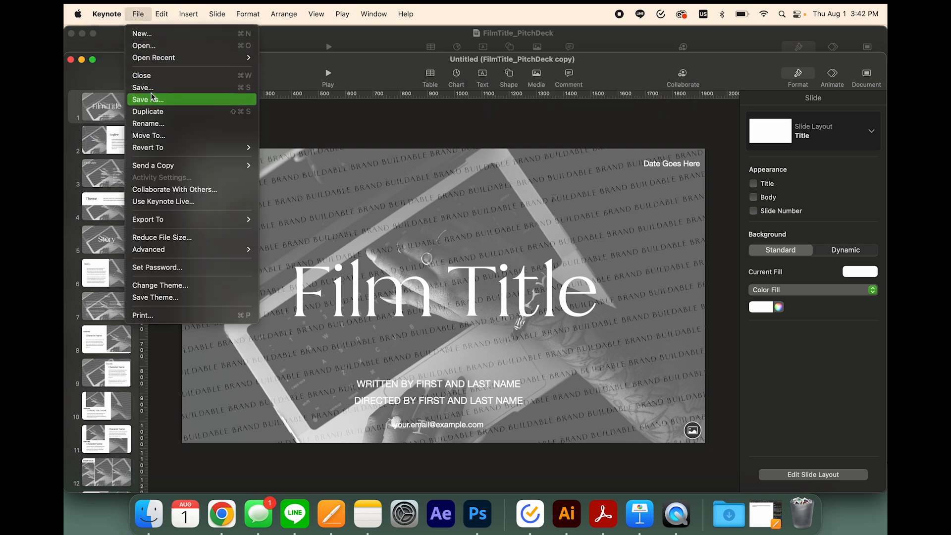
{"action": "left_click", "coordinate": [148, 100]}
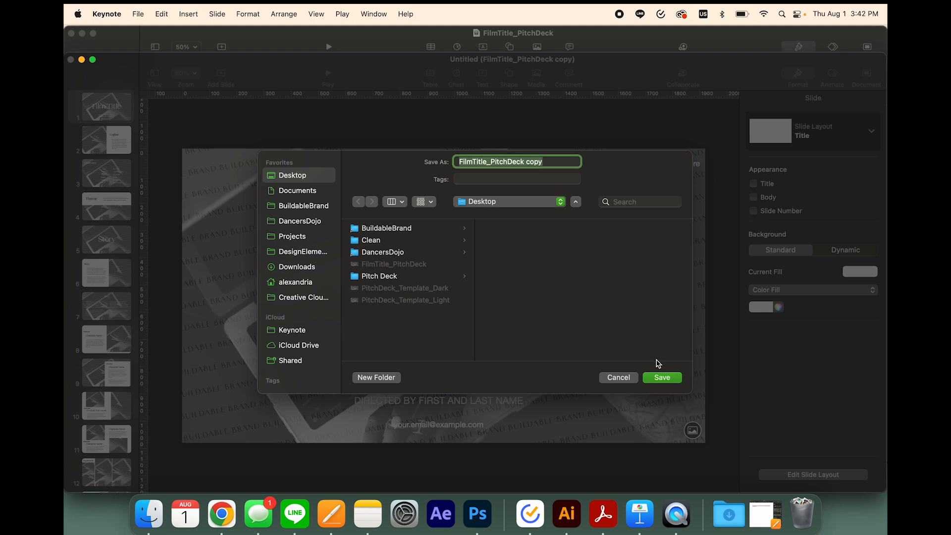
{"action": "left_click", "coordinate": [662, 377]}
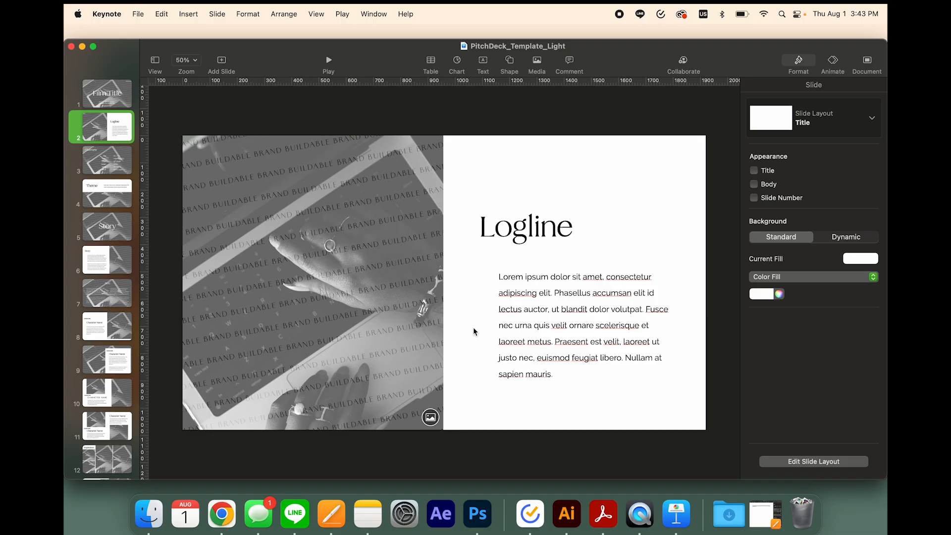
Try replacing the Logline slide's placeholder paragraph with "Hello my name is" and undo the replacement
{"action": "left_click", "coordinate": [562, 232]}
{"action": "left_click", "coordinate": [560, 295]}
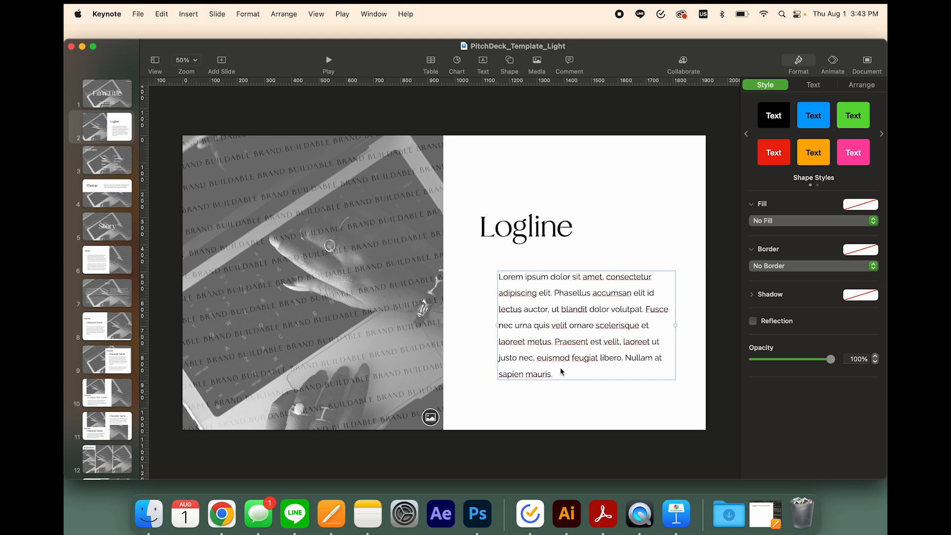
{"action": "triple_click", "coordinate": [572, 359]}
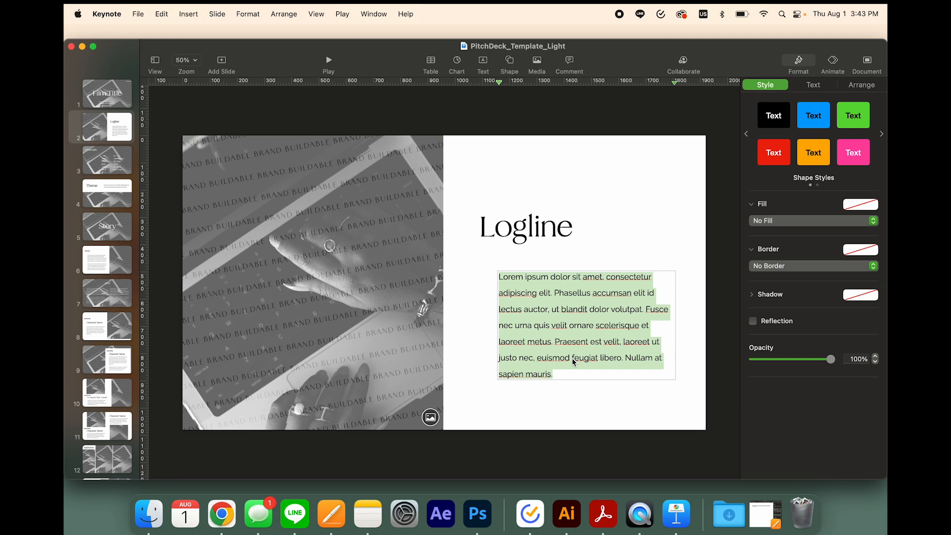
{"action": "type", "text": "H"}
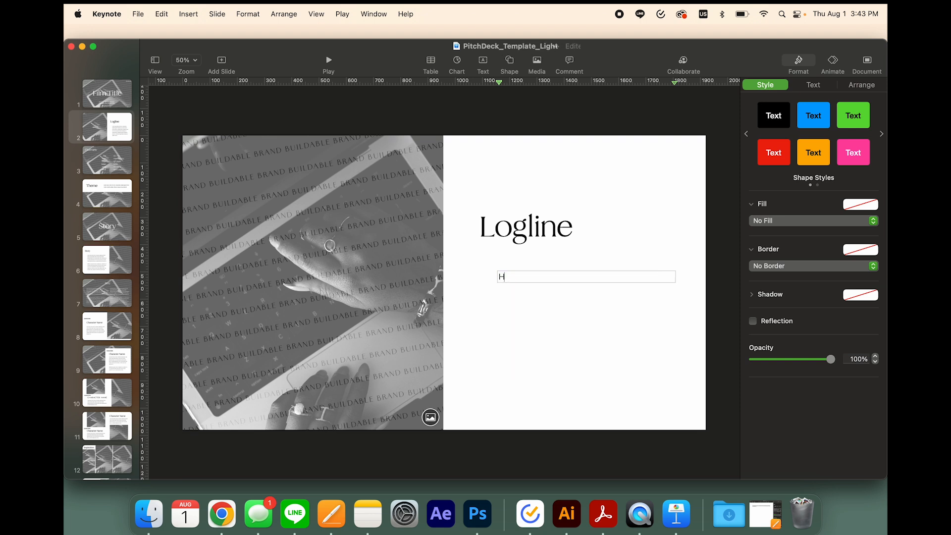
{"action": "type", "text": "ello my name is"}
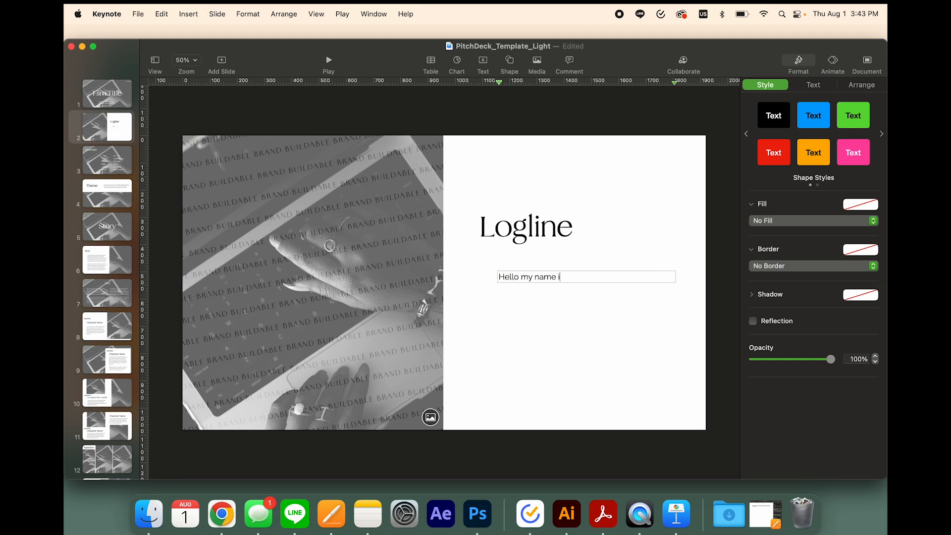
{"action": "key", "text": "super+z"}
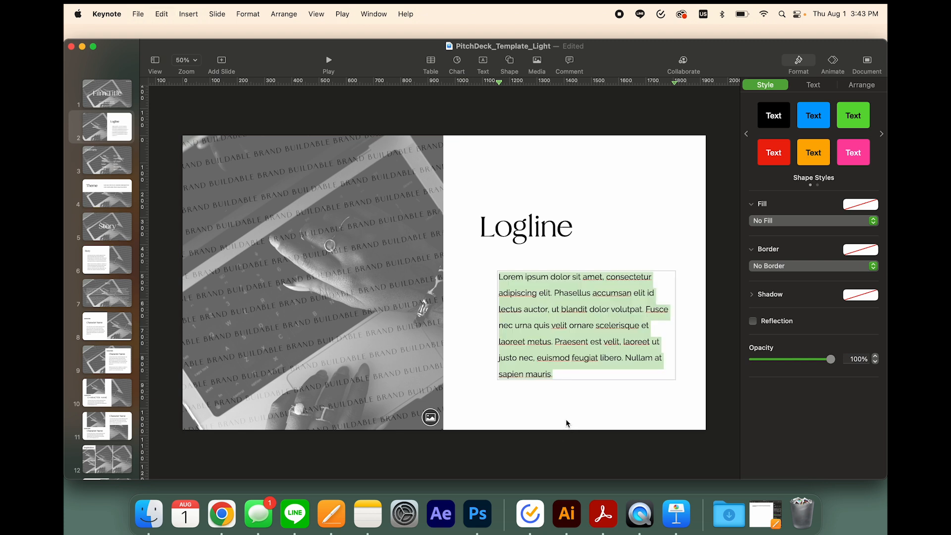
{"action": "left_click", "coordinate": [566, 420]}
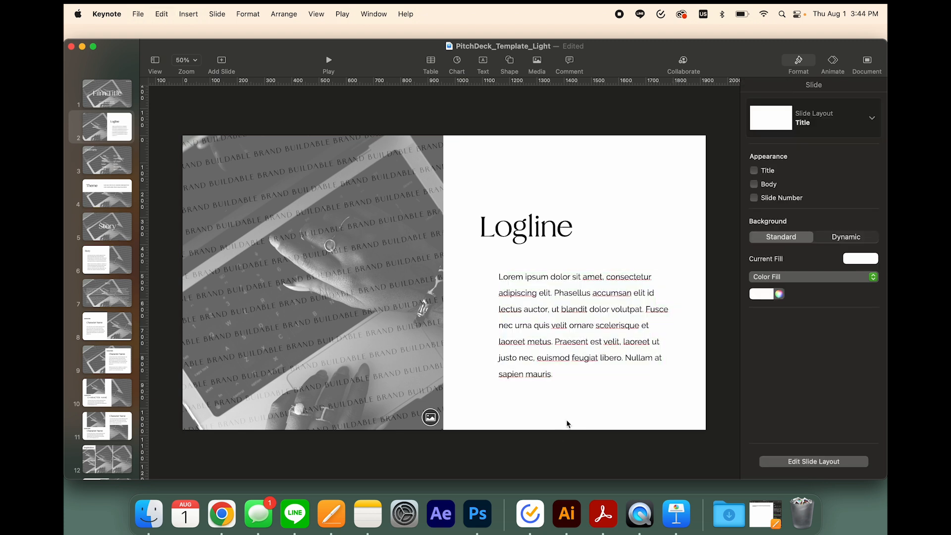
Copy the full logline paragraph from the open Pages document and return to the Keynote presentation
{"action": "left_click", "coordinate": [765, 513]}
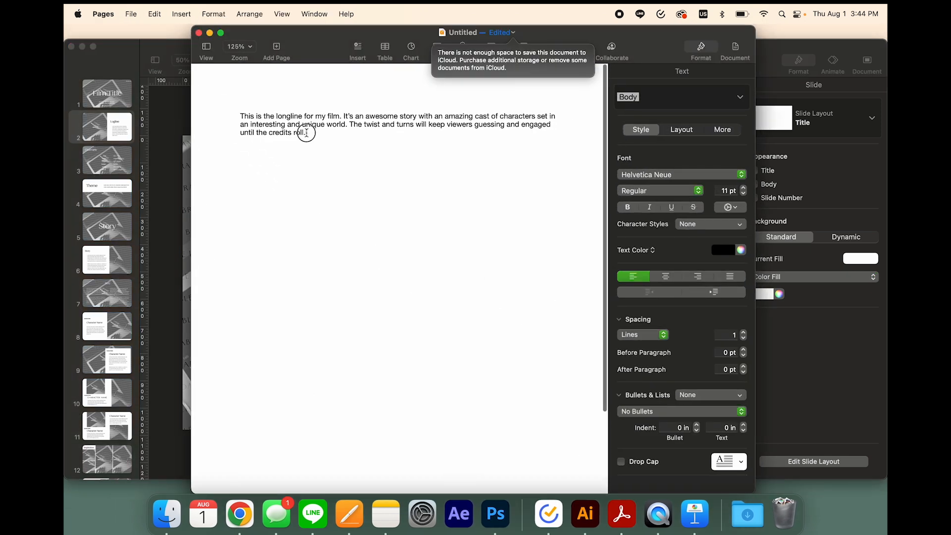
{"action": "left_click_drag", "start_coordinate": [313, 133], "coordinate": [222, 106]}
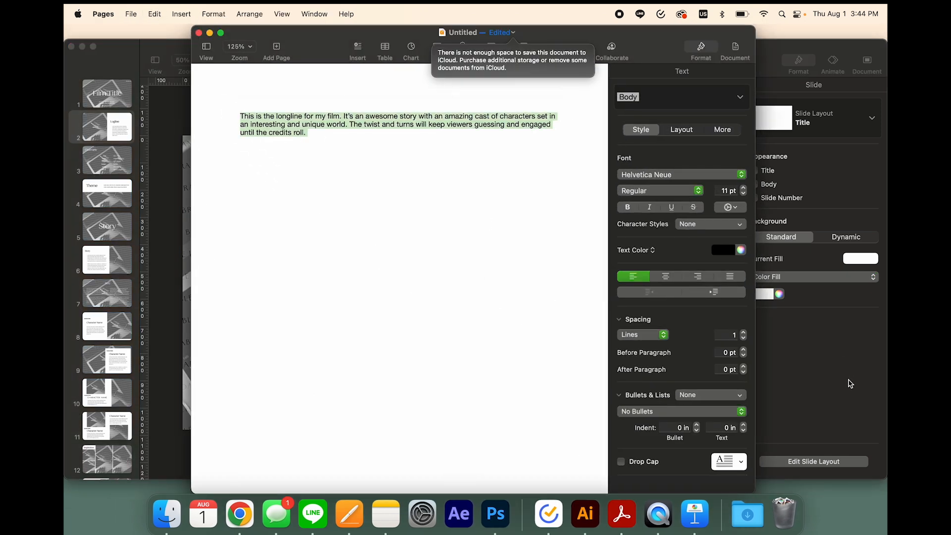
{"action": "left_click", "coordinate": [850, 384]}
Replace the Logline slide's placeholder paragraph with the copied text, matching the slide's existing text style
{"action": "triple_click", "coordinate": [546, 366]}
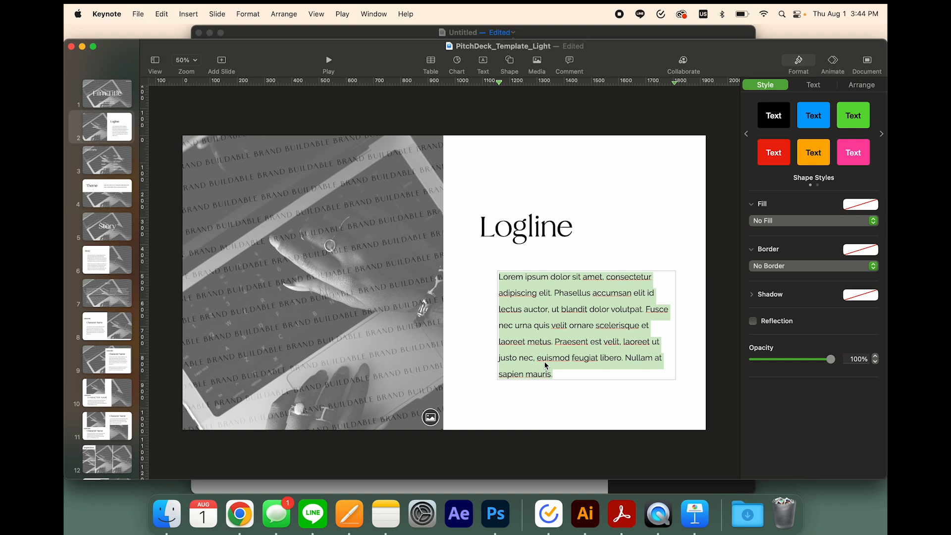
{"action": "left_click", "coordinate": [162, 14]}
{"action": "left_click", "coordinate": [201, 101]}
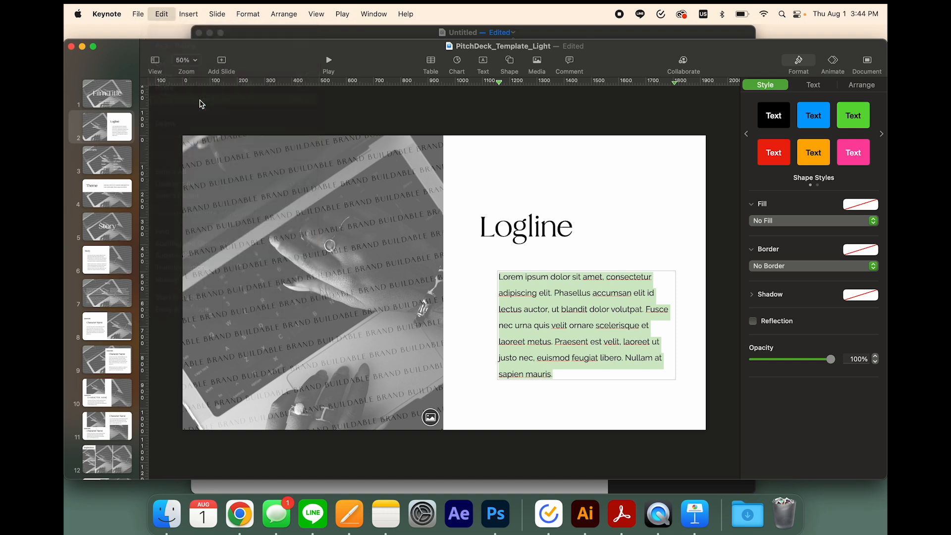
{"action": "left_click", "coordinate": [524, 392]}
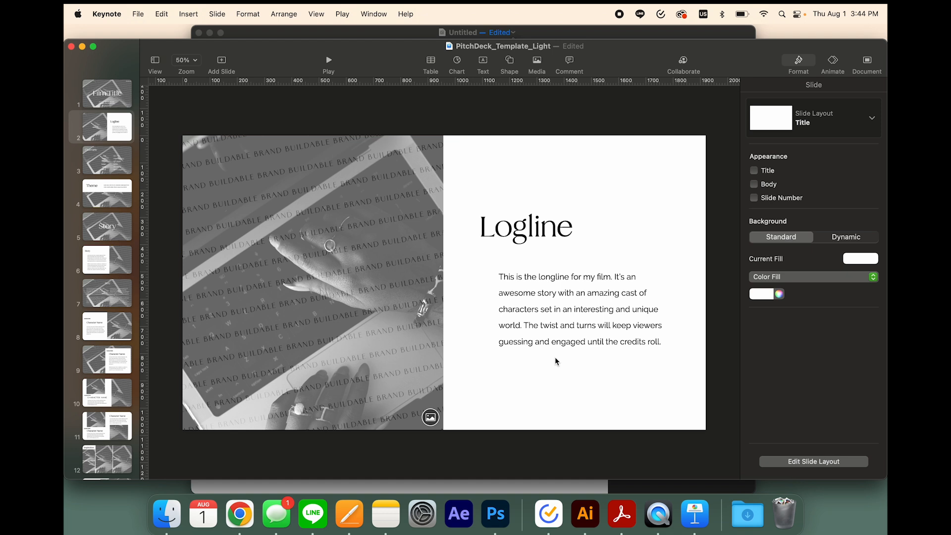
Examine the heading and paragraph text boxes on the Logline, Story and Character Name slides
{"action": "left_click", "coordinate": [554, 332]}
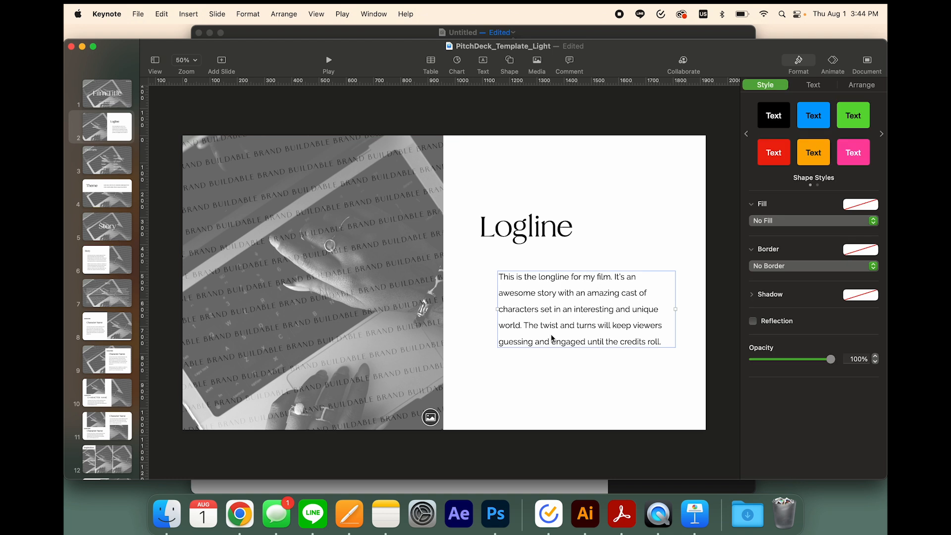
{"action": "left_click", "coordinate": [544, 223]}
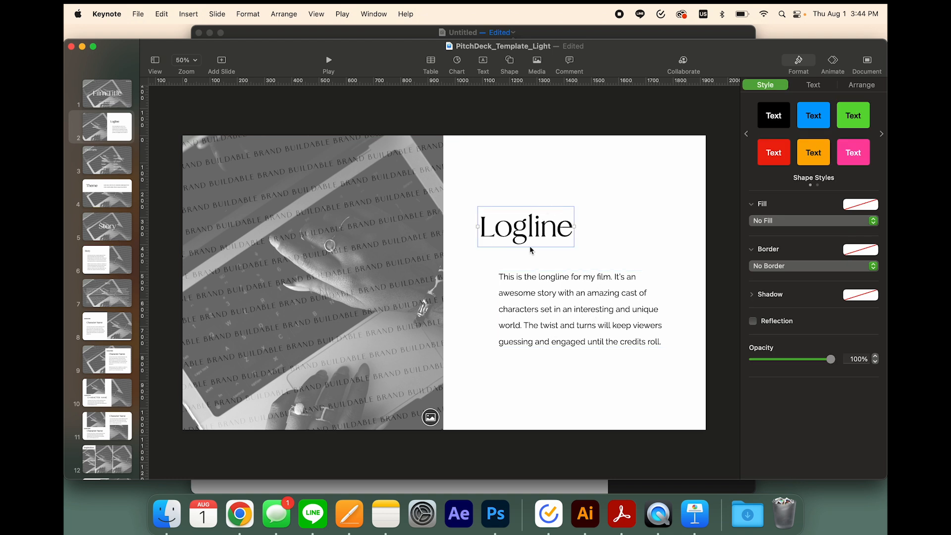
{"action": "left_click", "coordinate": [96, 259]}
{"action": "left_click", "coordinate": [322, 284]}
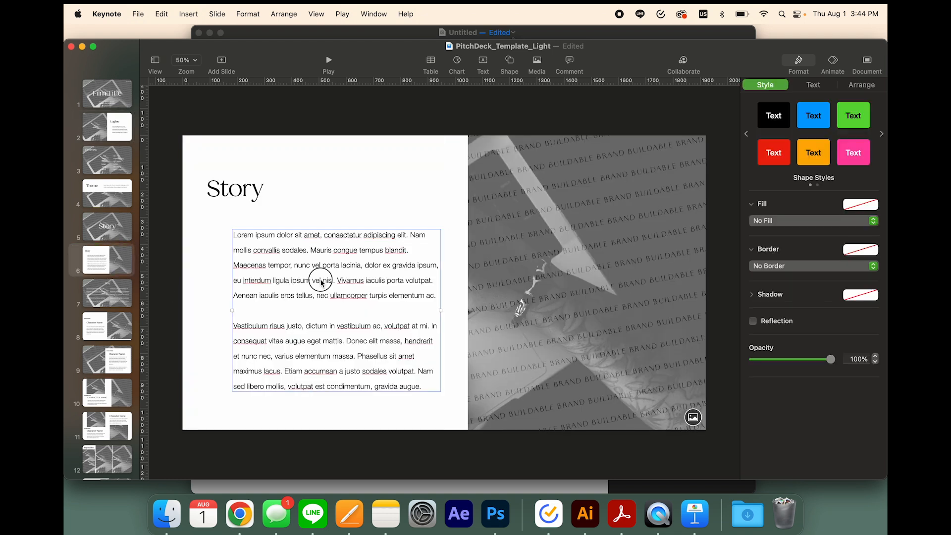
{"action": "left_click", "coordinate": [241, 204]}
{"action": "left_click", "coordinate": [321, 286]}
{"action": "left_click", "coordinate": [107, 357]}
{"action": "left_click", "coordinate": [493, 304]}
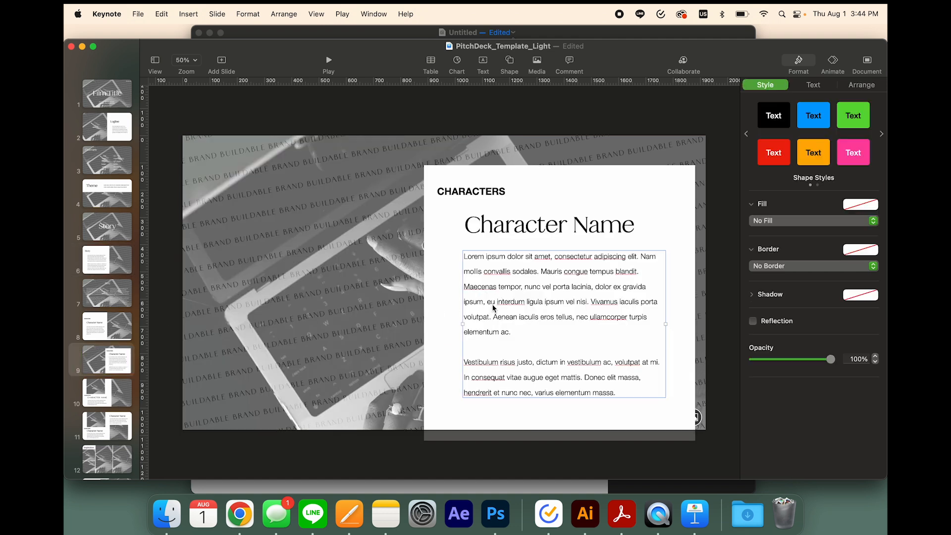
Try repositioning the Logline slide's heading and paragraph text boxes, and undo the moves
{"action": "left_click", "coordinate": [107, 127]}
{"action": "left_click", "coordinate": [578, 303]}
{"action": "mouse_move", "coordinate": [578, 303]}
{"action": "left_mouse_down"}
{"action": "mouse_move", "coordinate": [630, 304]}
{"action": "mouse_move", "coordinate": [558, 327]}
{"action": "mouse_move", "coordinate": [556, 307]}
{"action": "mouse_move", "coordinate": [596, 298]}
{"action": "mouse_move", "coordinate": [575, 305]}
{"action": "left_mouse_up"}
{"action": "left_click", "coordinate": [593, 239]}
{"action": "left_click_drag", "start_coordinate": [562, 228], "coordinate": [579, 196]}
{"action": "left_click", "coordinate": [565, 325]}
{"action": "left_click_drag", "start_coordinate": [564, 326], "coordinate": [563, 286]}
{"action": "key", "text": "super+z"}
{"action": "key", "text": "super+z"}
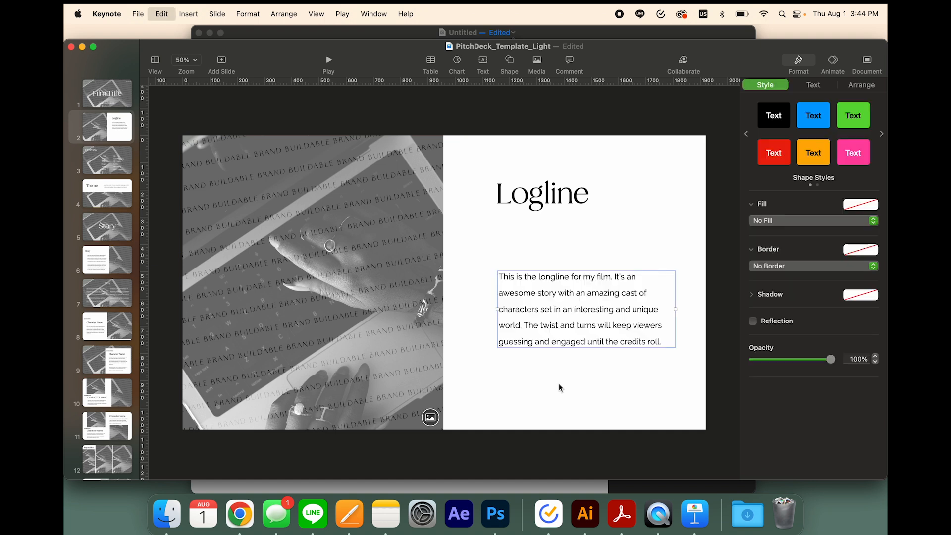
Try the Aller Bold font on the Logline slide's heading
{"action": "left_click_drag", "start_coordinate": [638, 63], "coordinate": [628, 62]}
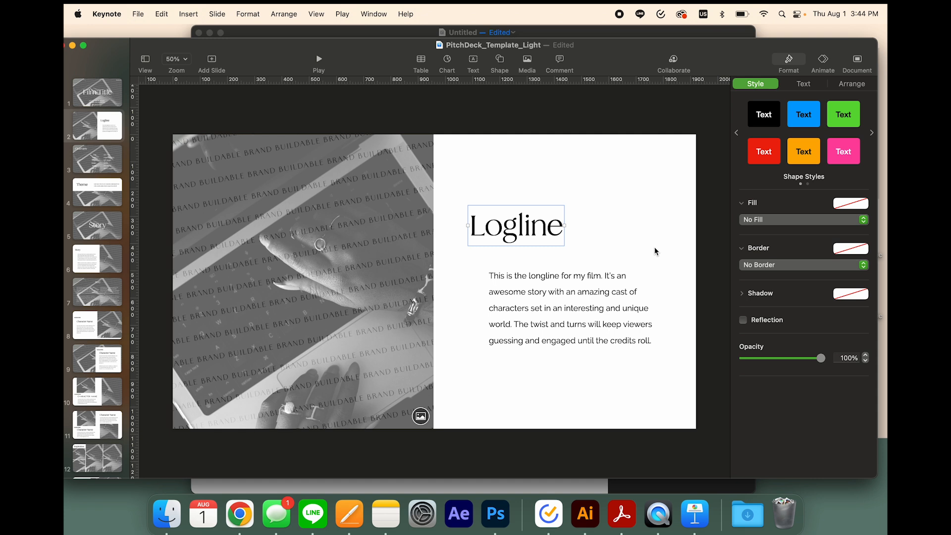
{"action": "left_click", "coordinate": [806, 86]}
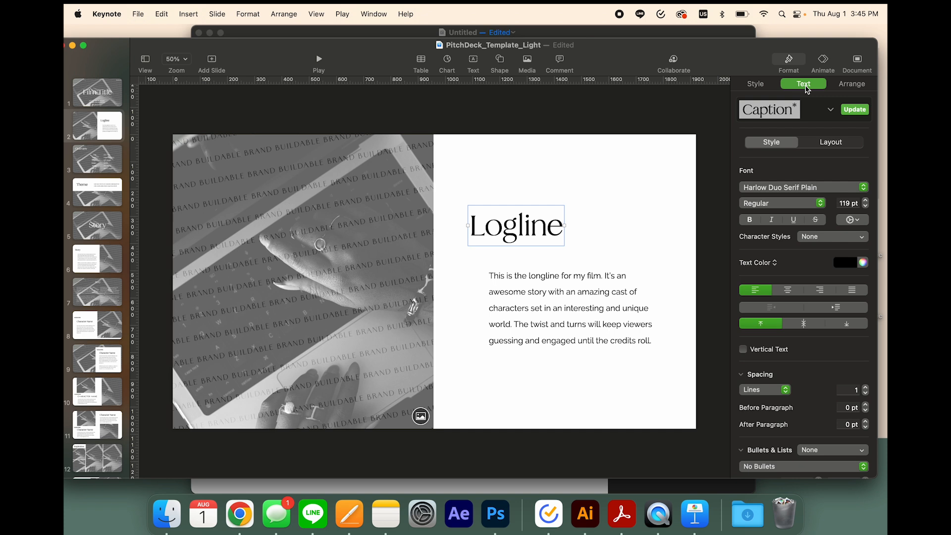
{"action": "left_click", "coordinate": [775, 189]}
{"action": "left_click", "coordinate": [757, 206]}
{"action": "left_click", "coordinate": [651, 219]}
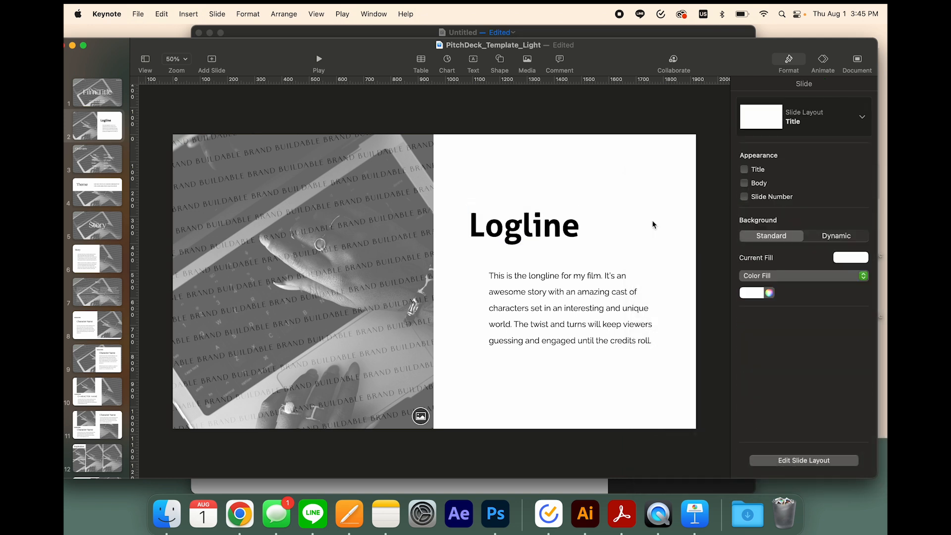
Set the Logline slide's heading font to Raleway in the Thin weight
{"action": "left_click", "coordinate": [565, 238]}
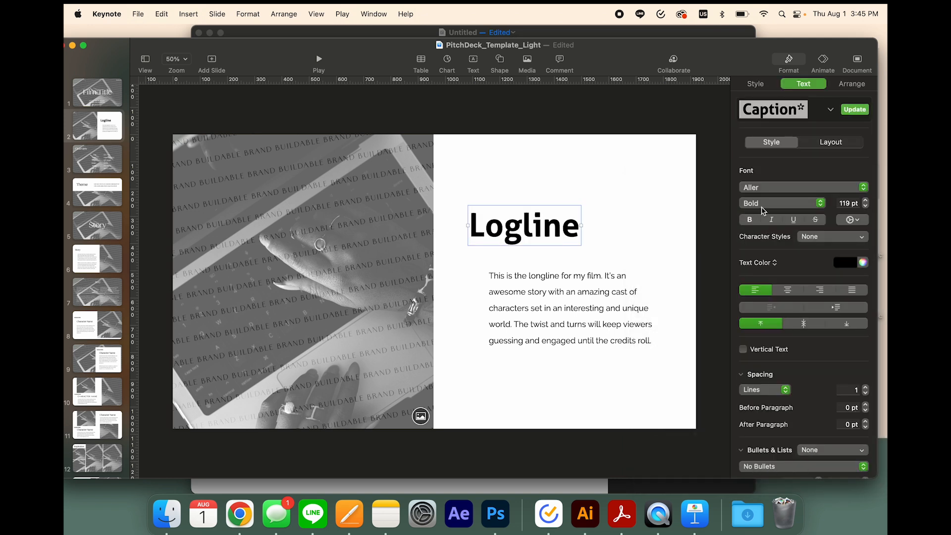
{"action": "left_click", "coordinate": [773, 188]}
{"action": "left_click", "coordinate": [757, 206]}
{"action": "left_click", "coordinate": [771, 207]}
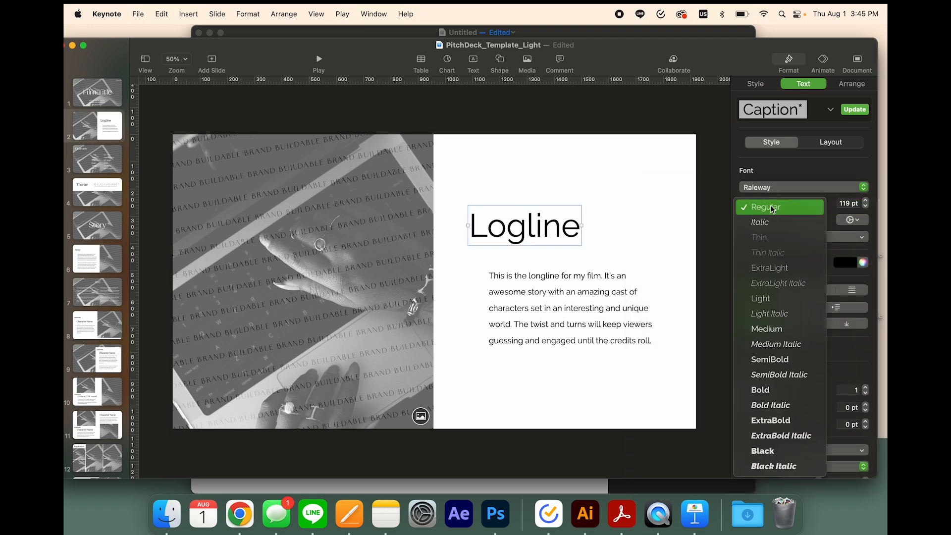
{"action": "left_click", "coordinate": [777, 363]}
{"action": "left_click", "coordinate": [764, 204]}
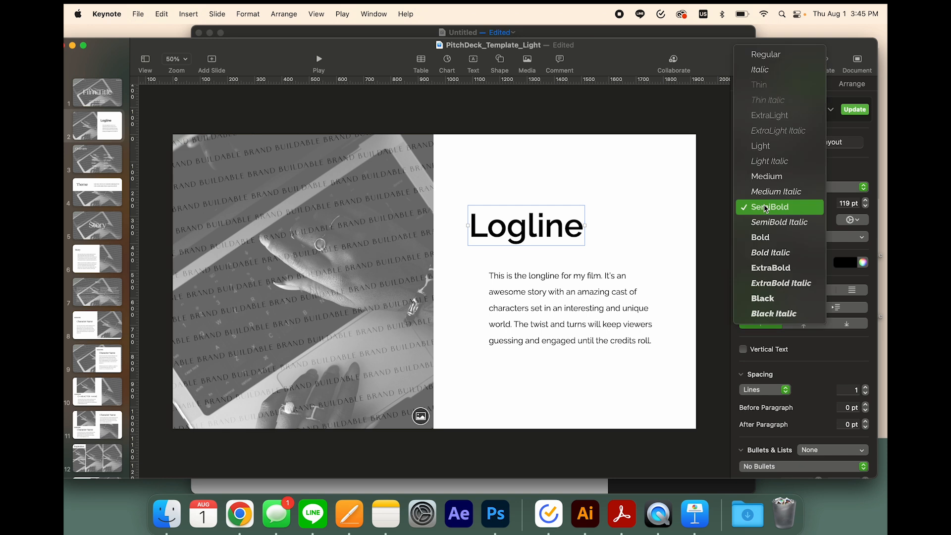
{"action": "left_click", "coordinate": [770, 85]}
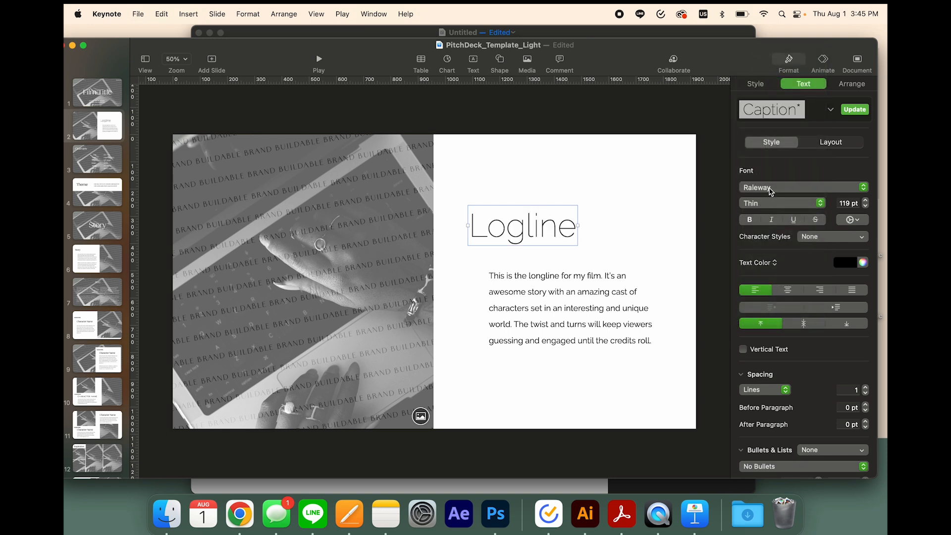
Set the Logline heading's font size to 120 pt
{"action": "left_click", "coordinate": [865, 207]}
{"action": "left_click", "coordinate": [865, 206]}
{"action": "left_click", "coordinate": [865, 207]}
{"action": "left_click", "coordinate": [866, 199]}
{"action": "left_click", "coordinate": [866, 200]}
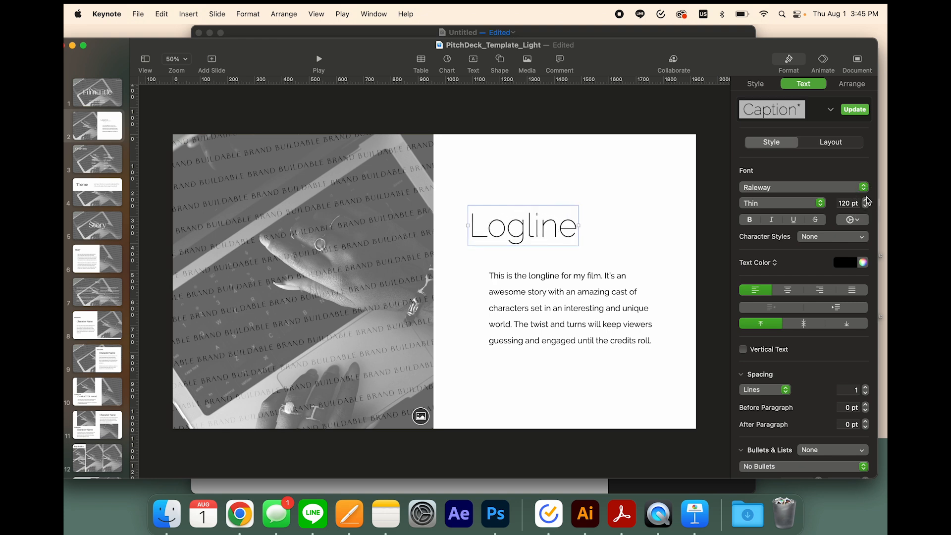
Try colouring the Logline heading dark red and restore its black text colour
{"action": "left_click", "coordinate": [852, 263]}
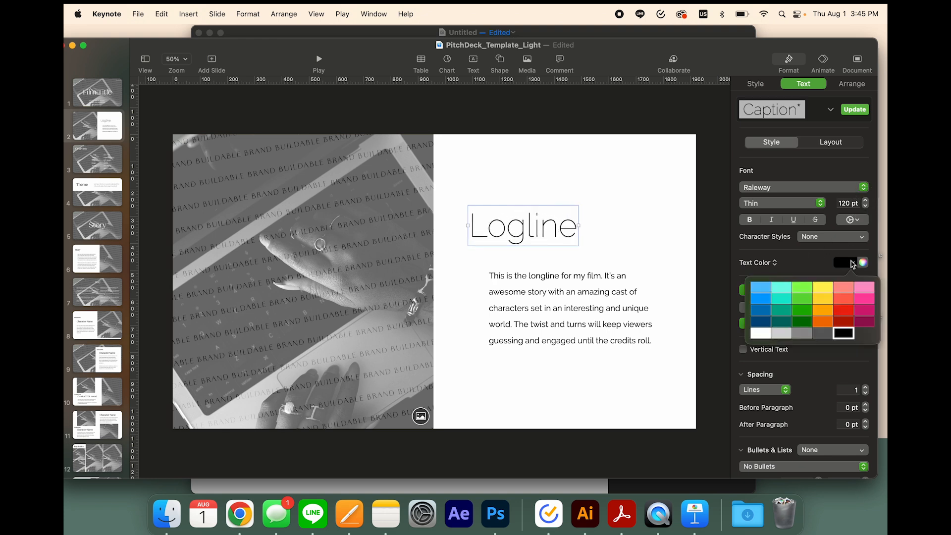
{"action": "left_click", "coordinate": [839, 323]}
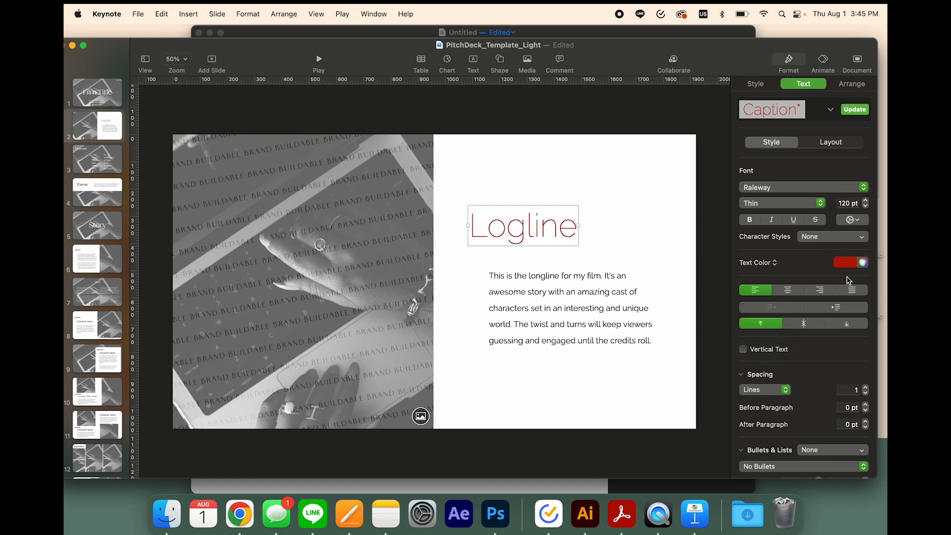
{"action": "left_click", "coordinate": [846, 262]}
{"action": "left_click", "coordinate": [845, 336]}
Try centre and right alignment on the Logline paragraph and return it to left alignment
{"action": "left_click", "coordinate": [573, 299]}
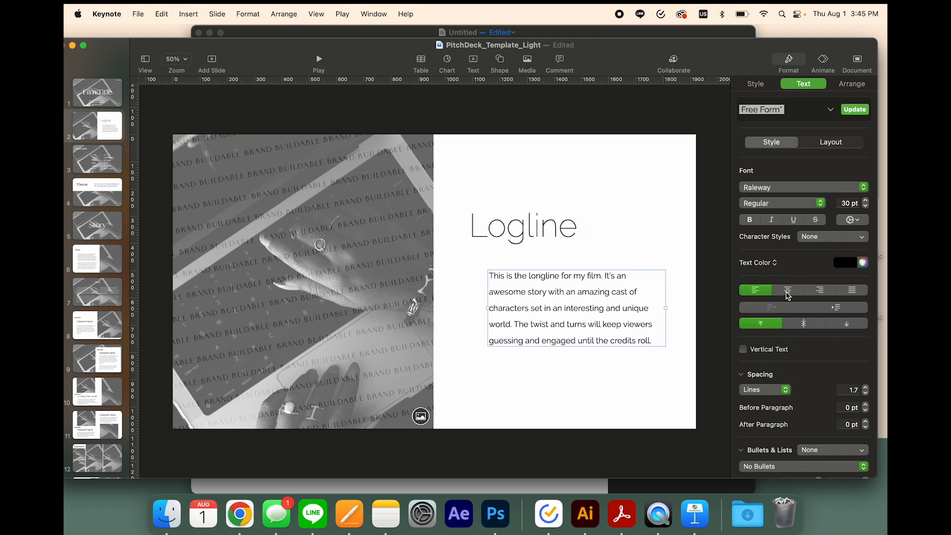
{"action": "left_click", "coordinate": [821, 293]}
{"action": "left_click", "coordinate": [790, 293]}
{"action": "left_click", "coordinate": [754, 292]}
Set the Logline paragraph's line spacing to 1.8 and deselect the text box
{"action": "scroll", "coordinate": [782, 379], "scroll_direction": "down", "scroll_amount": 2}
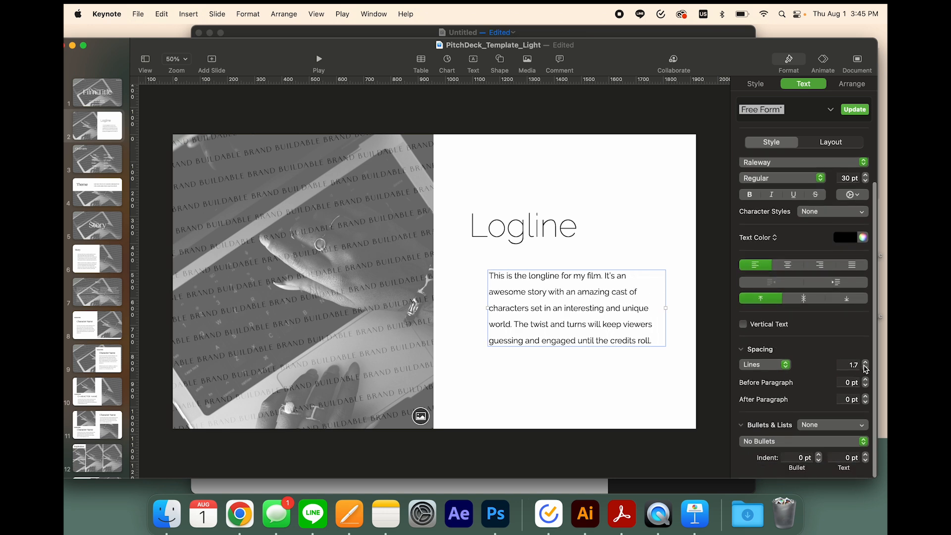
{"action": "left_click", "coordinate": [867, 361]}
{"action": "left_click", "coordinate": [866, 361]}
{"action": "left_click", "coordinate": [866, 369]}
{"action": "left_click", "coordinate": [866, 369]}
{"action": "left_click", "coordinate": [866, 362]}
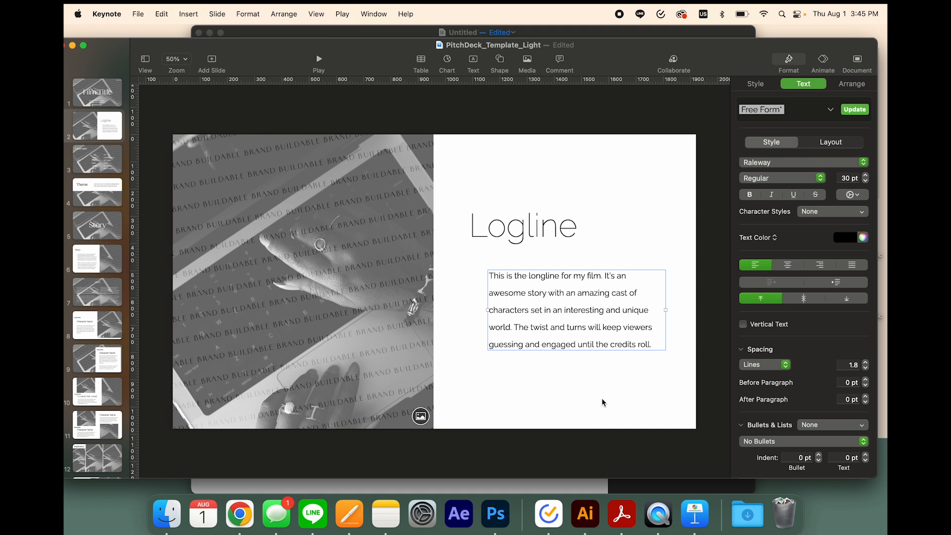
{"action": "scroll", "coordinate": [871, 195], "scroll_direction": "up", "scroll_amount": 3}
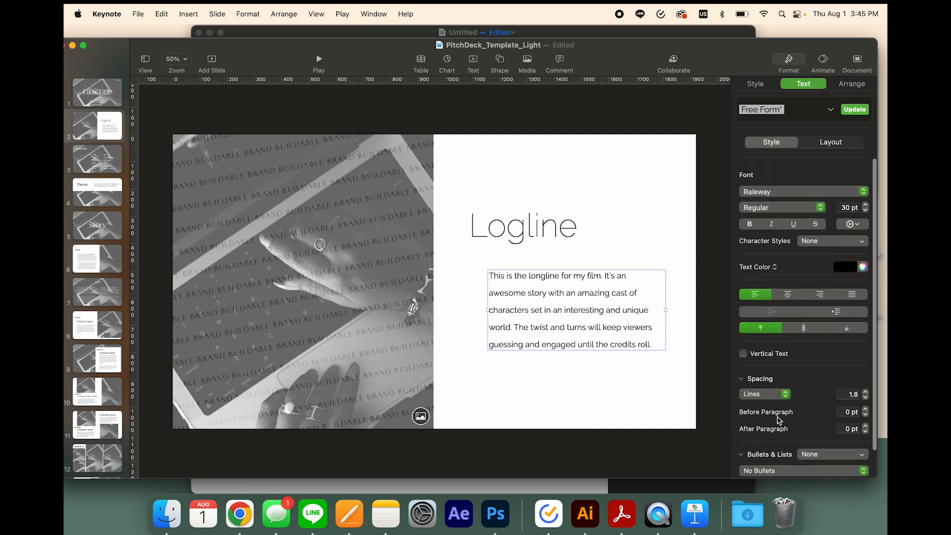
{"action": "left_click", "coordinate": [675, 207]}
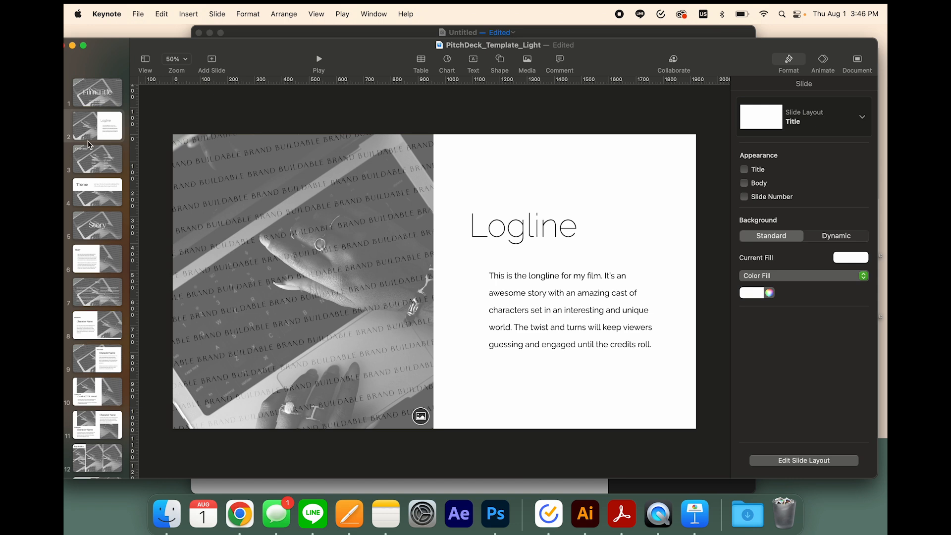
Review the deck's first seven slides, from the Film Title slide to the two-column Story slide
{"action": "left_click", "coordinate": [101, 99]}
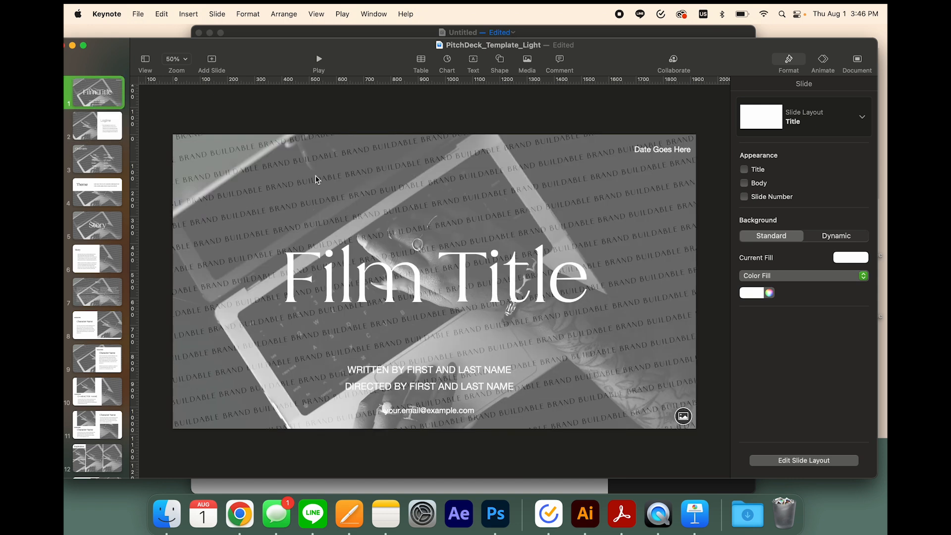
{"action": "left_click", "coordinate": [82, 127]}
{"action": "left_click", "coordinate": [87, 165]}
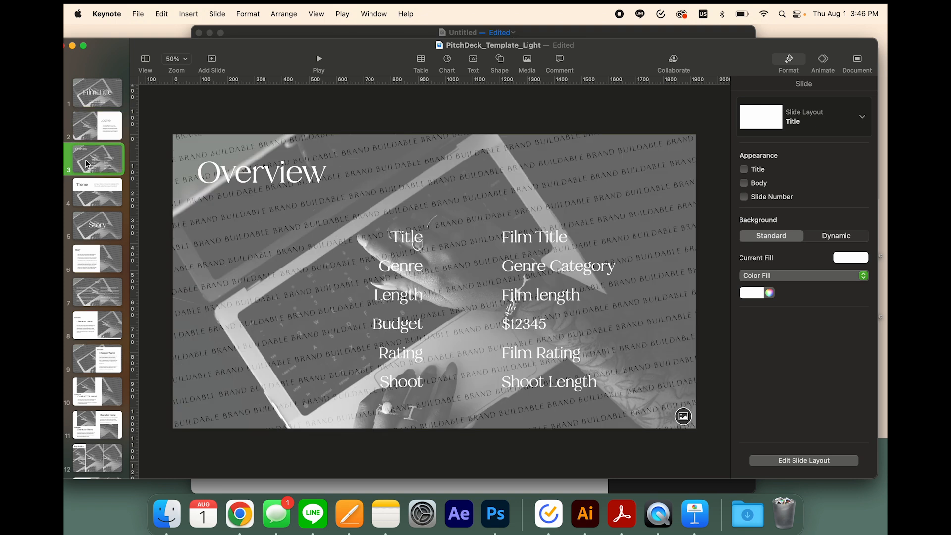
{"action": "left_click", "coordinate": [98, 192]}
{"action": "left_click", "coordinate": [102, 223]}
{"action": "left_click", "coordinate": [106, 267]}
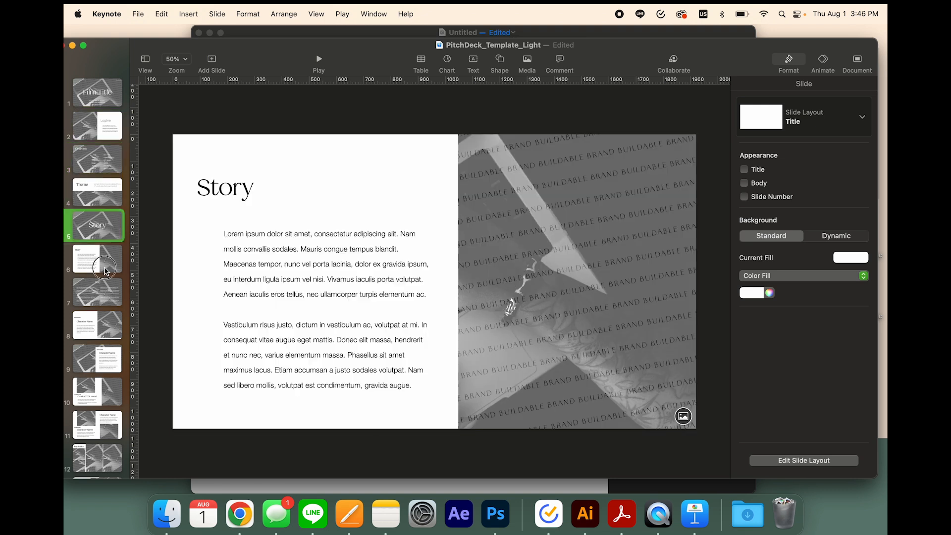
{"action": "left_click", "coordinate": [109, 299]}
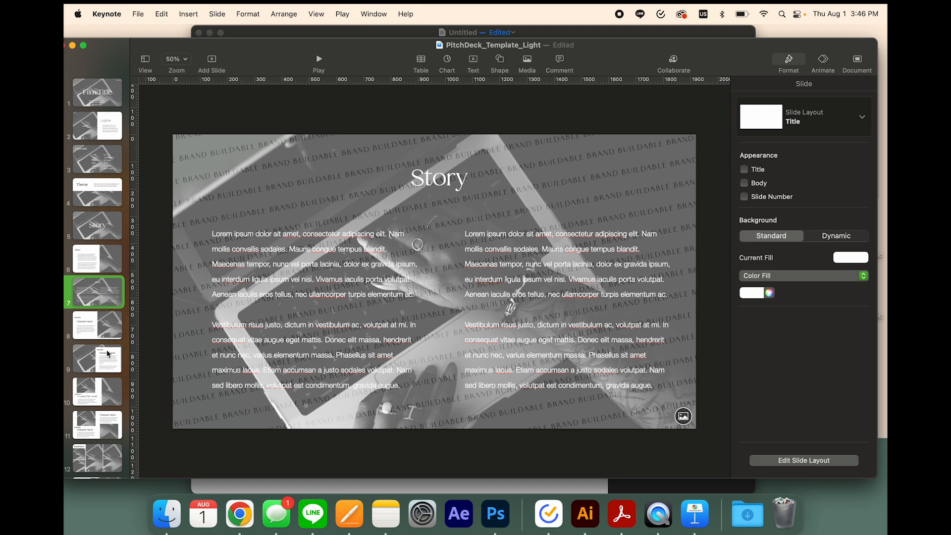
Examine the image placeholders on slide 9 with the character description and on the Inspiration slide
{"action": "scroll", "coordinate": [107, 354], "scroll_direction": "down", "scroll_amount": 5}
{"action": "left_click", "coordinate": [99, 187]}
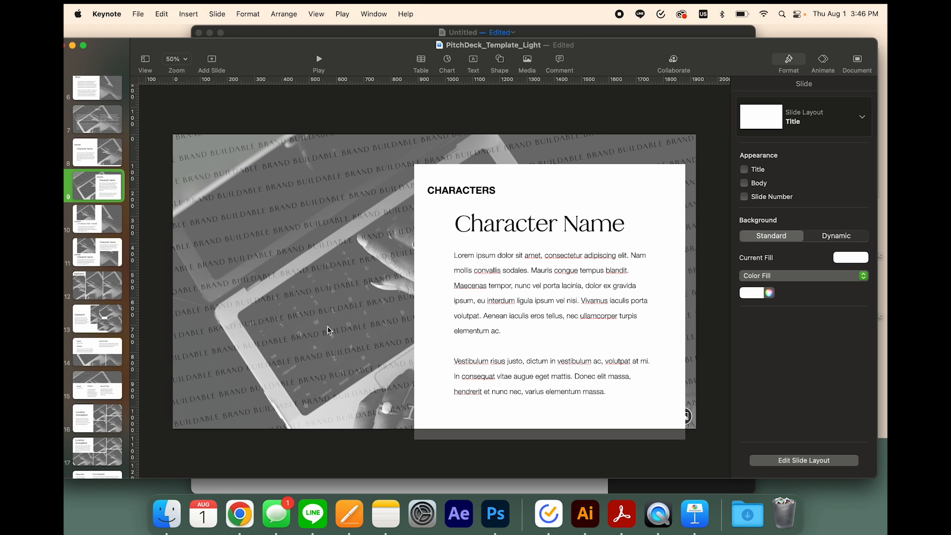
{"action": "left_click", "coordinate": [261, 300]}
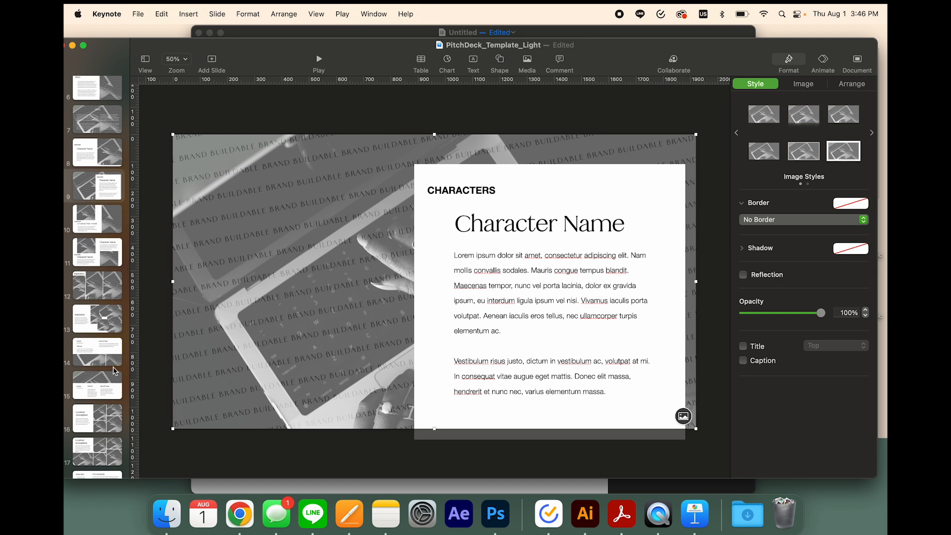
{"action": "scroll", "coordinate": [105, 367], "scroll_direction": "down", "scroll_amount": 2}
{"action": "left_click", "coordinate": [93, 288]}
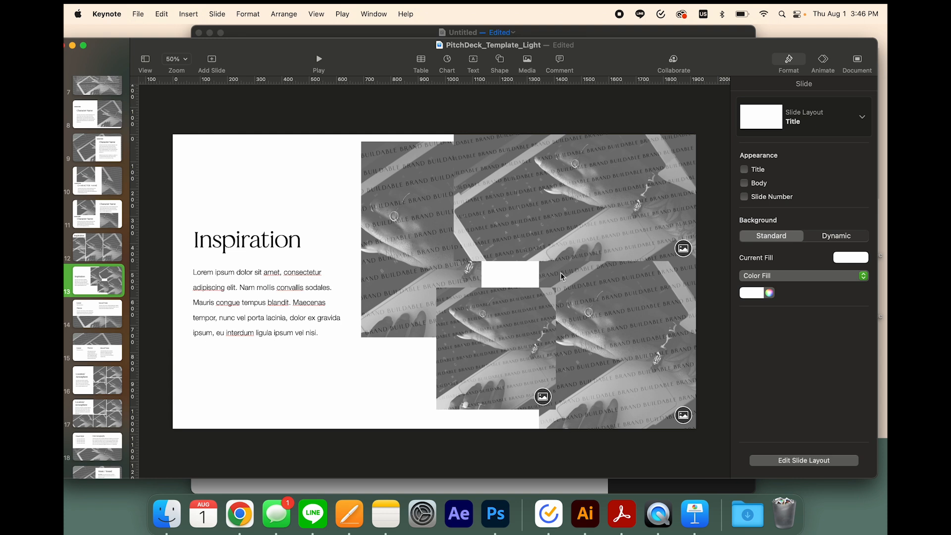
{"action": "left_click", "coordinate": [405, 267]}
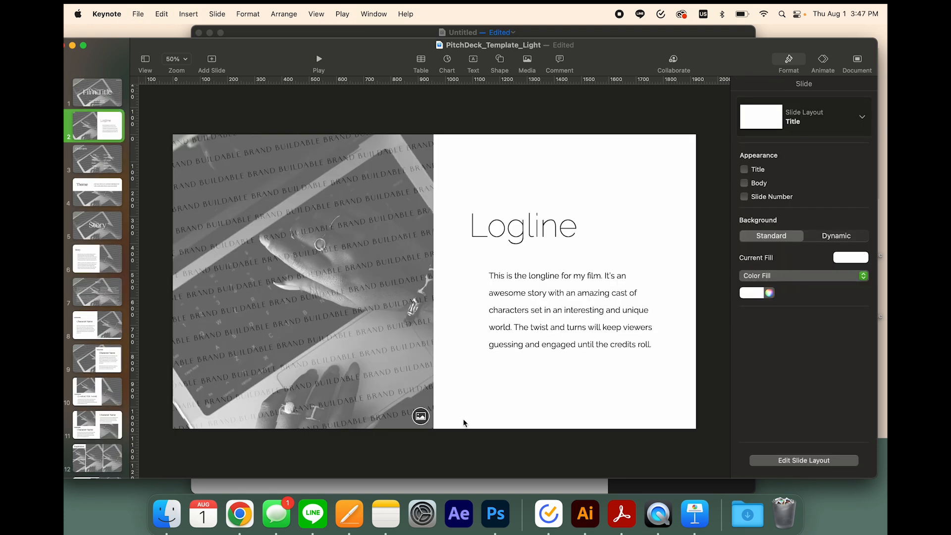
Replace the Logline slide's placeholder image with pexels-cottonbro-10677487.jpg from the Light_Images folder inside Pitch Deck on the Desktop
{"action": "left_click", "coordinate": [421, 416]}
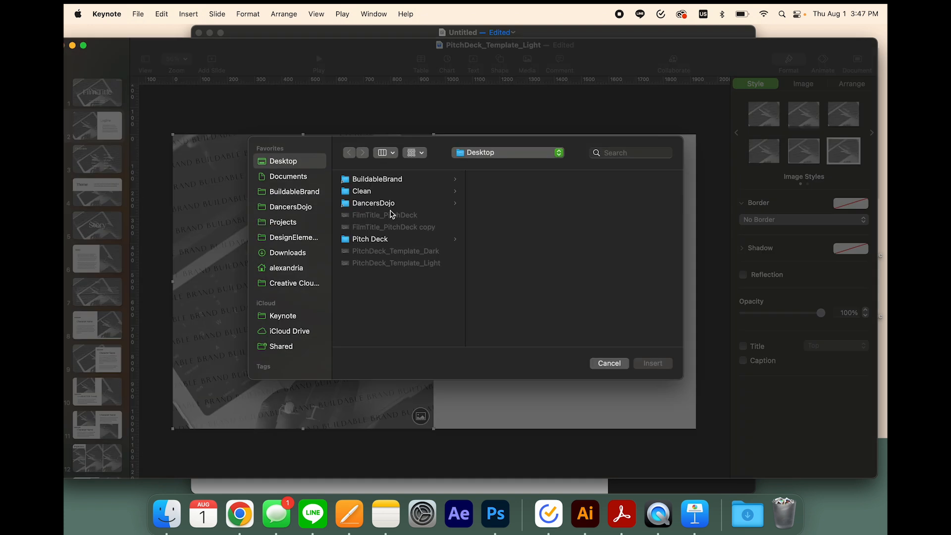
{"action": "left_click", "coordinate": [390, 240]}
{"action": "left_click", "coordinate": [523, 183]}
{"action": "left_click", "coordinate": [486, 227]}
{"action": "left_click", "coordinate": [620, 215]}
{"action": "left_click", "coordinate": [532, 242]}
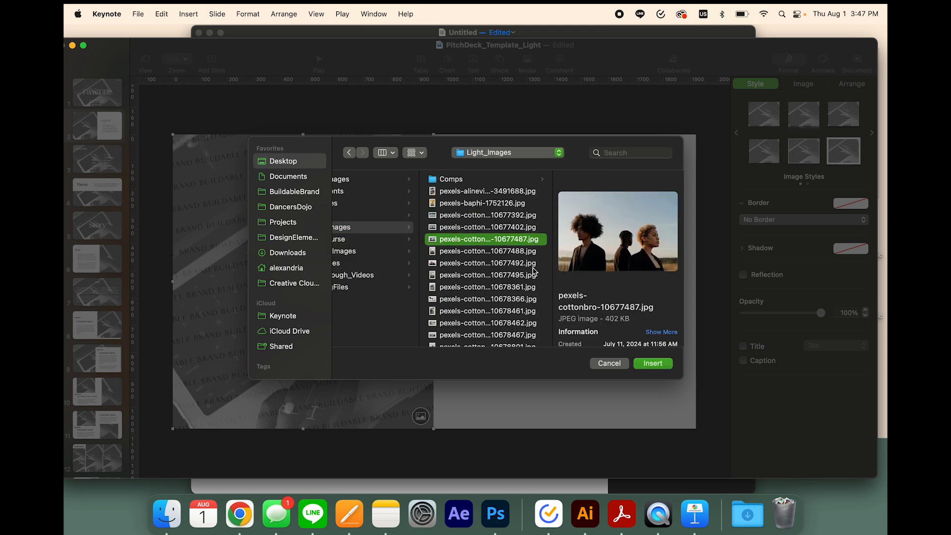
{"action": "left_click", "coordinate": [530, 264]}
{"action": "left_click", "coordinate": [531, 255]}
{"action": "left_click", "coordinate": [527, 243]}
{"action": "left_click", "coordinate": [650, 364]}
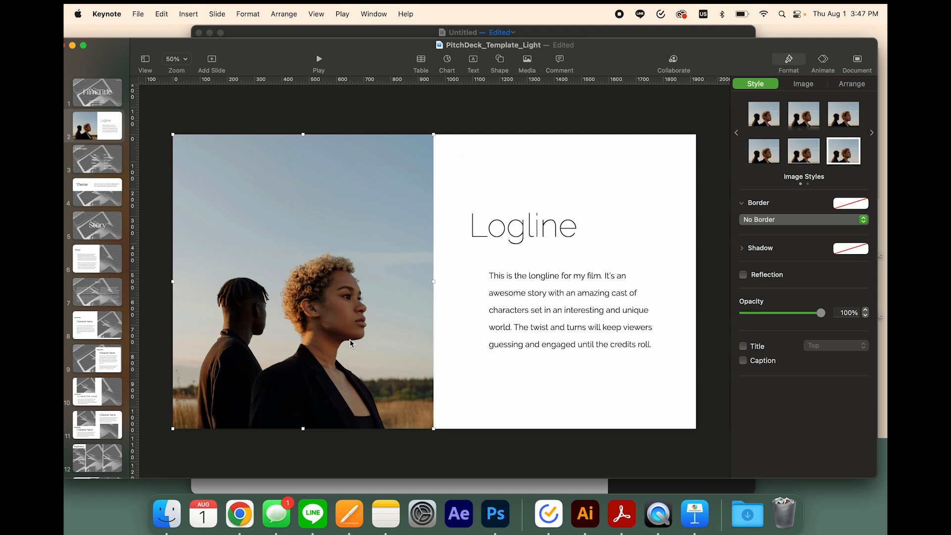
{"action": "left_click", "coordinate": [466, 370]}
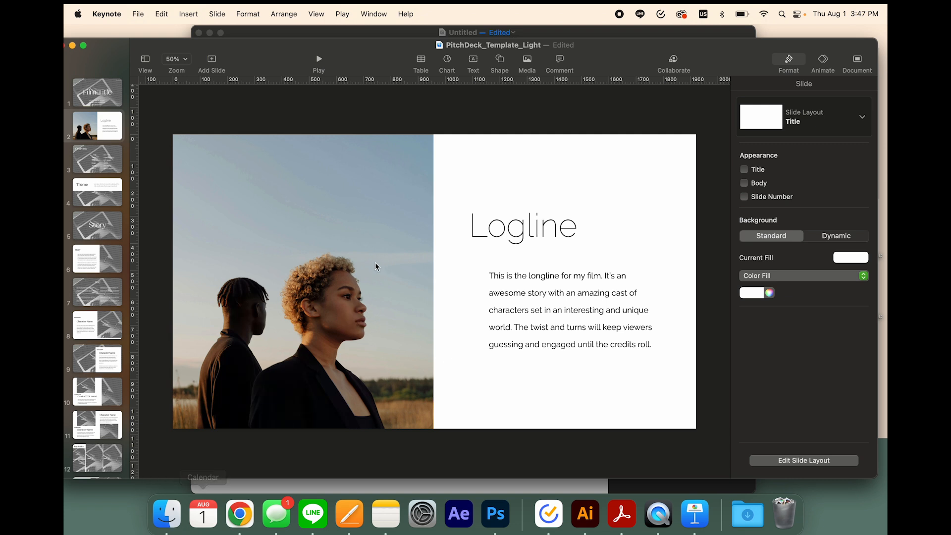
Shift the Logline slide's photo inside its mask to show the man with the large curly hair
{"action": "double_click", "coordinate": [370, 287]}
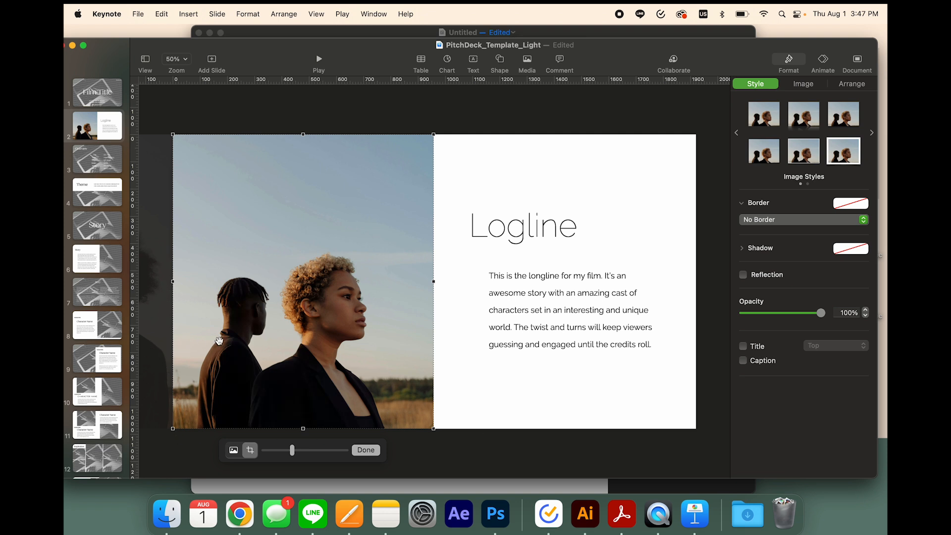
{"action": "left_click_drag", "start_coordinate": [220, 340], "coordinate": [367, 344]}
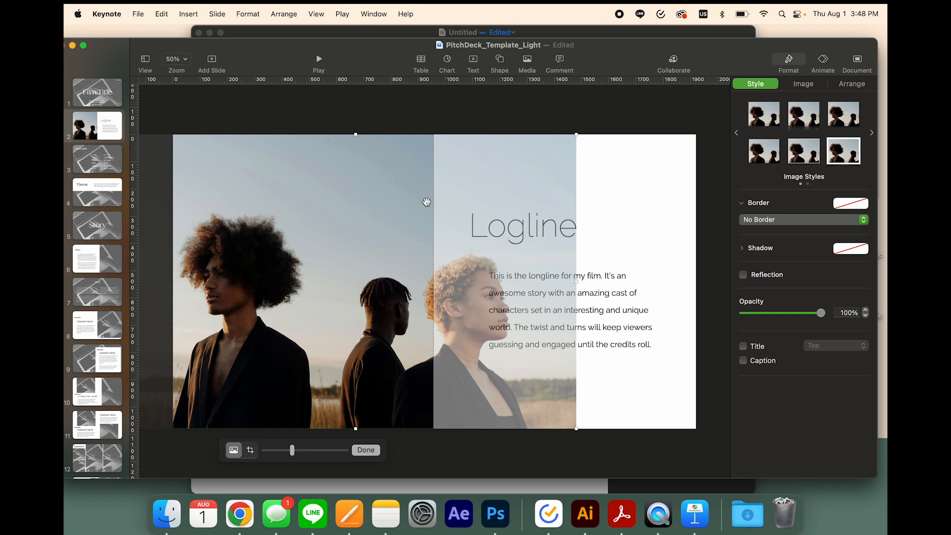
{"action": "left_click", "coordinate": [659, 240]}
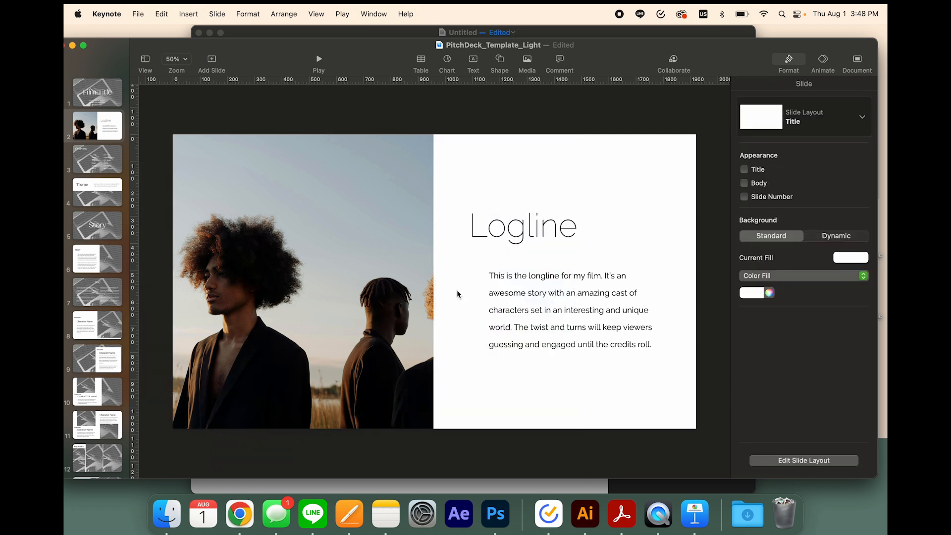
Enlarge and reposition the Logline photo inside its mask so the woman in profile fills the frame
{"action": "double_click", "coordinate": [325, 302]}
{"action": "left_click_drag", "start_coordinate": [393, 299], "coordinate": [267, 299]}
{"action": "left_click_drag", "start_coordinate": [450, 277], "coordinate": [612, 288]}
{"action": "left_click_drag", "start_coordinate": [362, 290], "coordinate": [259, 250]}
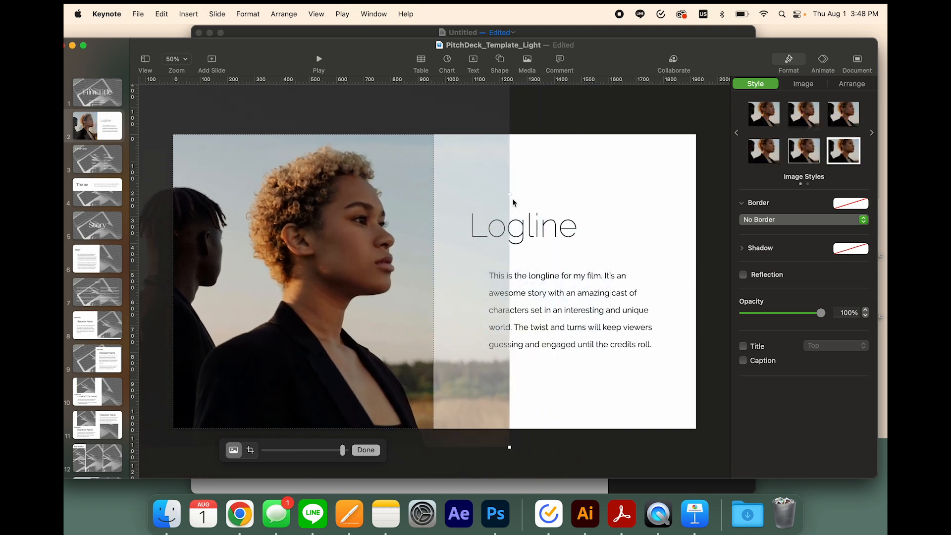
{"action": "left_click_drag", "start_coordinate": [510, 193], "coordinate": [472, 198]}
{"action": "left_click_drag", "start_coordinate": [382, 226], "coordinate": [404, 247]}
{"action": "left_click", "coordinate": [683, 350]}
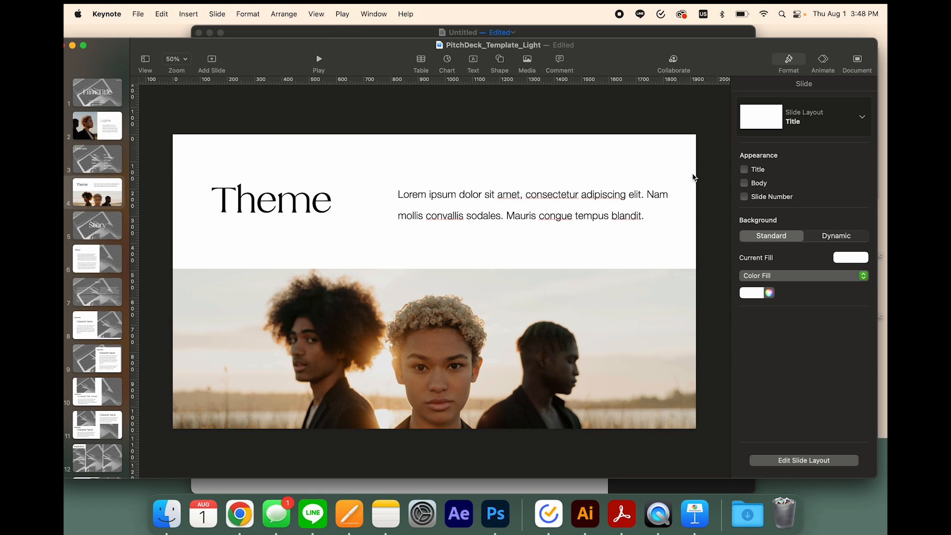
Undo the image replacement on the Theme slide and deselect its placeholder image
{"action": "key", "text": "super+z"}
{"action": "key", "text": "super+z"}
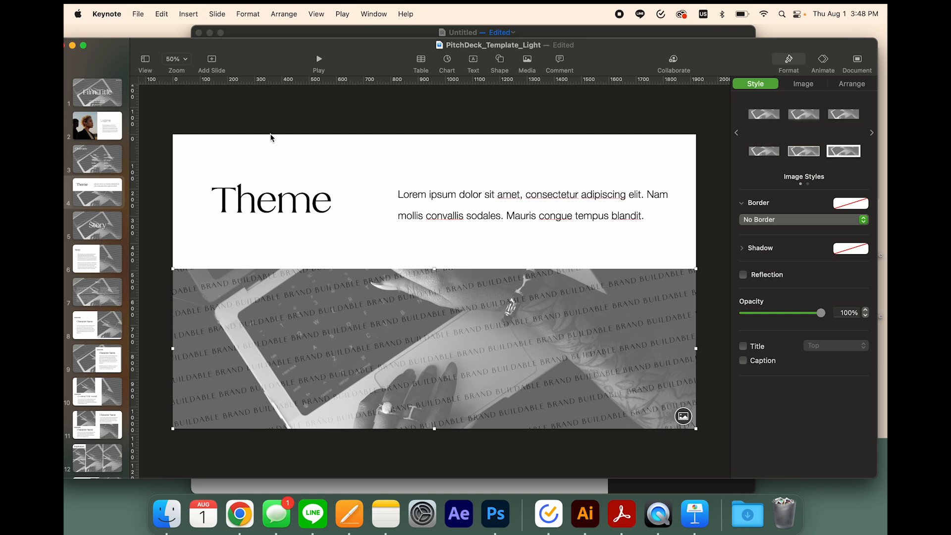
{"action": "left_click", "coordinate": [265, 119]}
{"action": "left_click", "coordinate": [138, 14]}
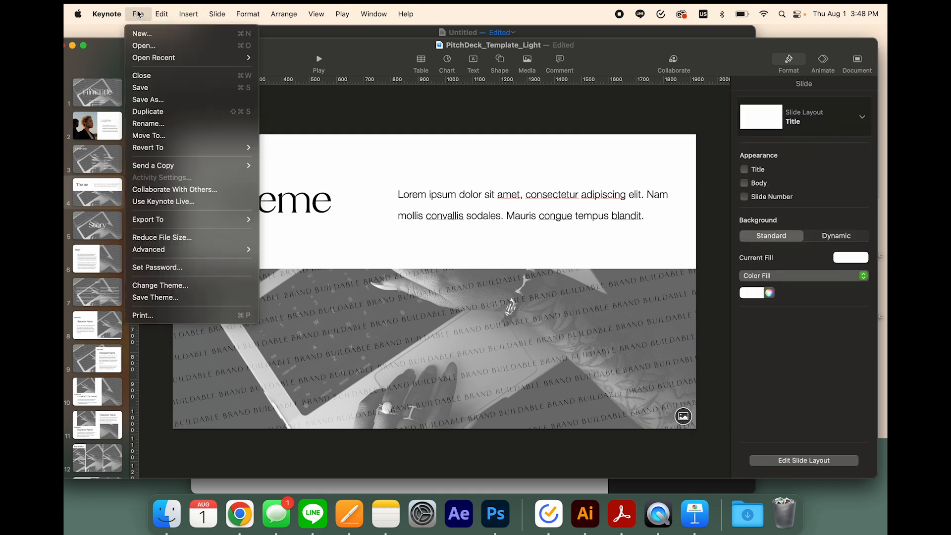
{"action": "mouse_move", "coordinate": [171, 16]}
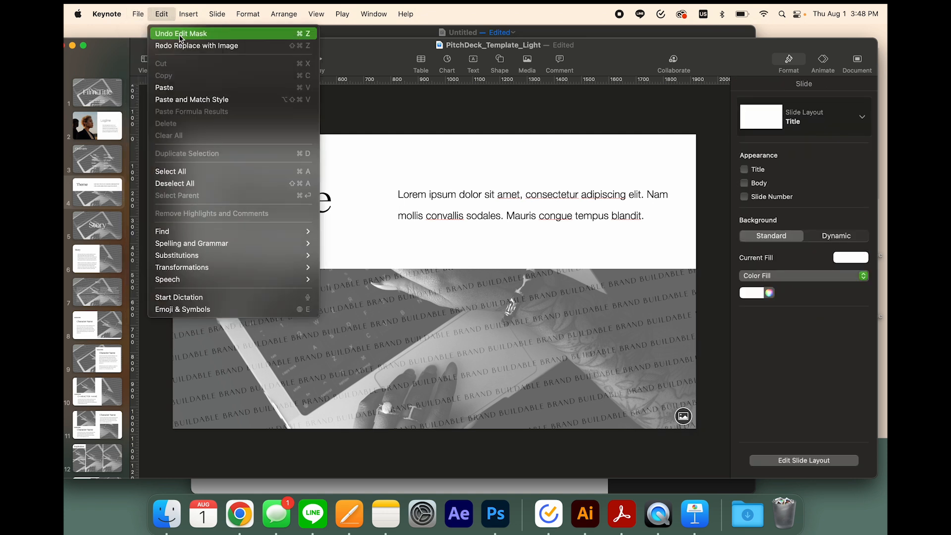
{"action": "left_click", "coordinate": [404, 156]}
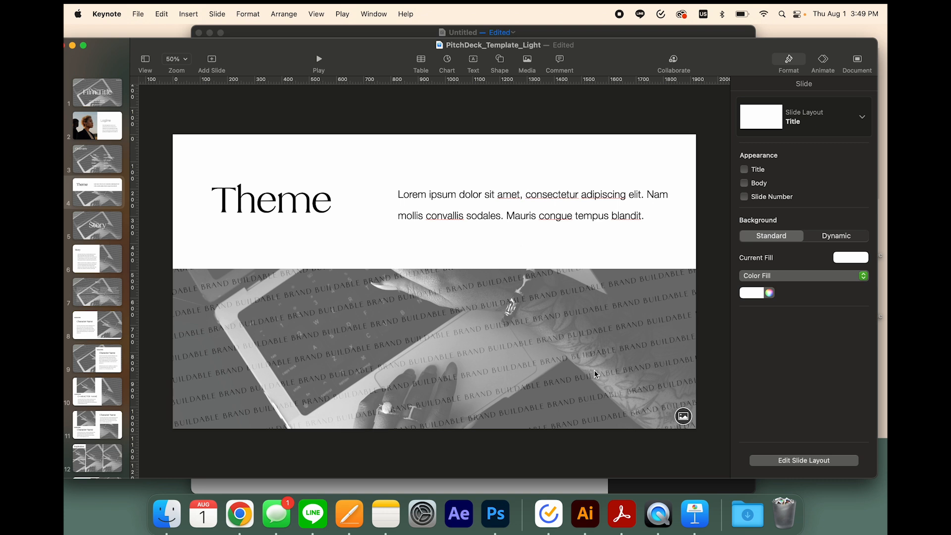
Replace the Overview slide's background image with pexels-cottonbro-10678366.jpg from the Light_Images folder
{"action": "key", "text": "Up"}
{"action": "left_click", "coordinate": [565, 184]}
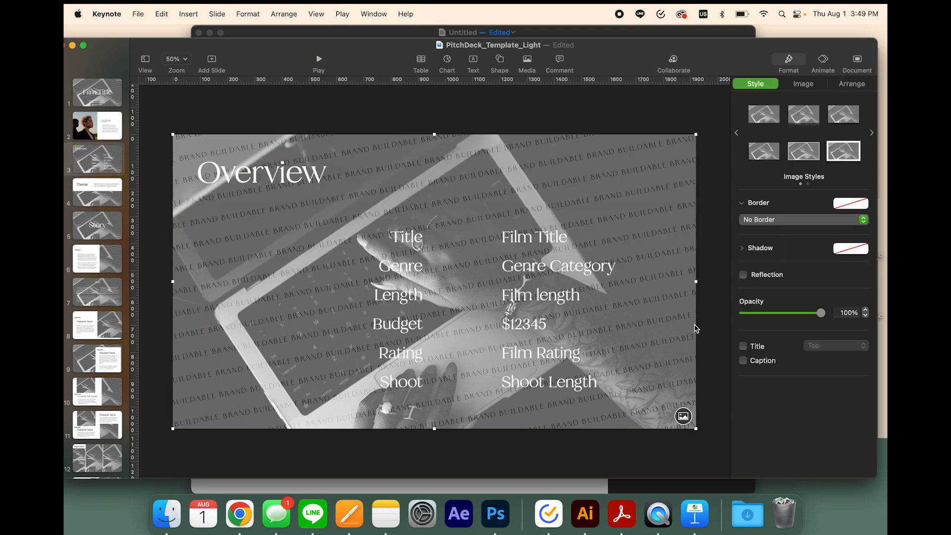
{"action": "left_click", "coordinate": [683, 415]}
{"action": "left_click", "coordinate": [396, 239]}
{"action": "key", "text": "Down"}
{"action": "key", "text": "Down"}
{"action": "key", "text": "Down"}
{"action": "key", "text": "Down"}
{"action": "key", "text": "Down"}
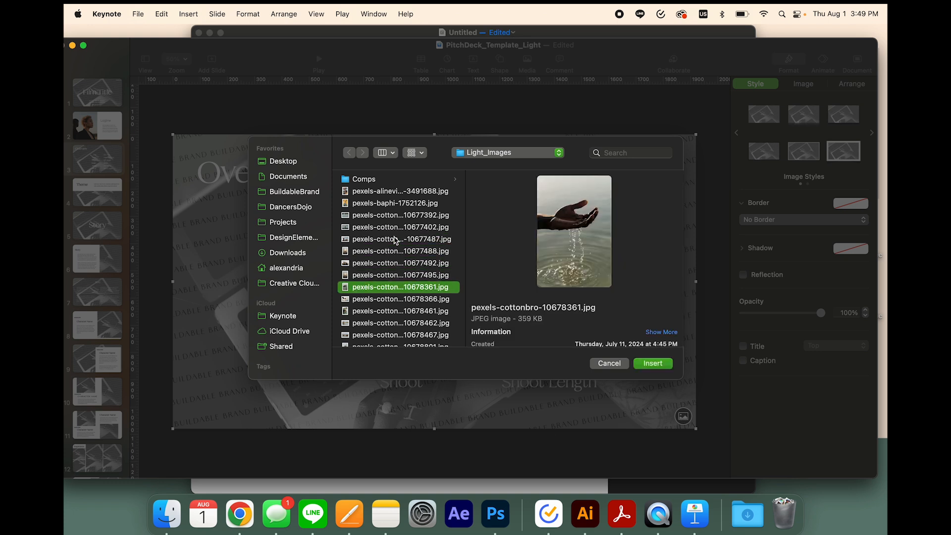
{"action": "key", "text": "Down"}
{"action": "key", "text": "Up"}
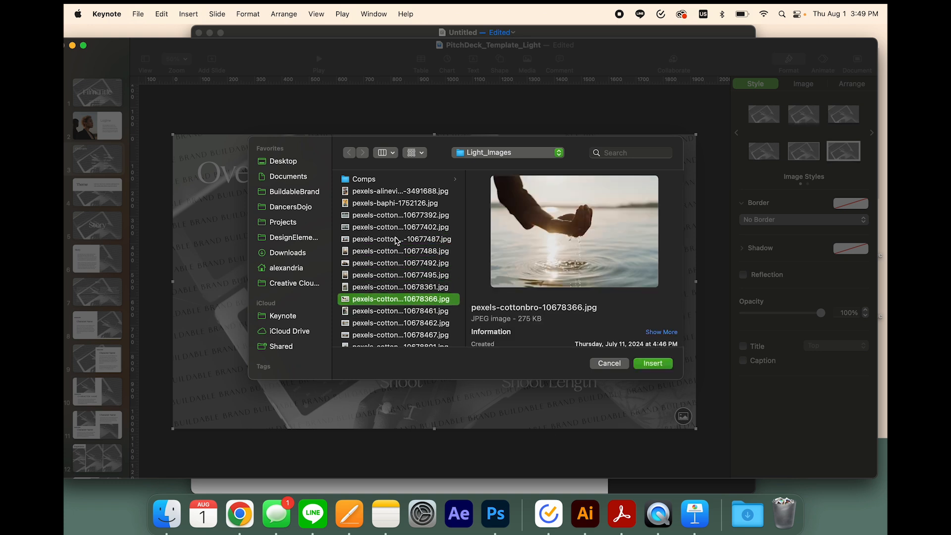
{"action": "left_click", "coordinate": [663, 364]}
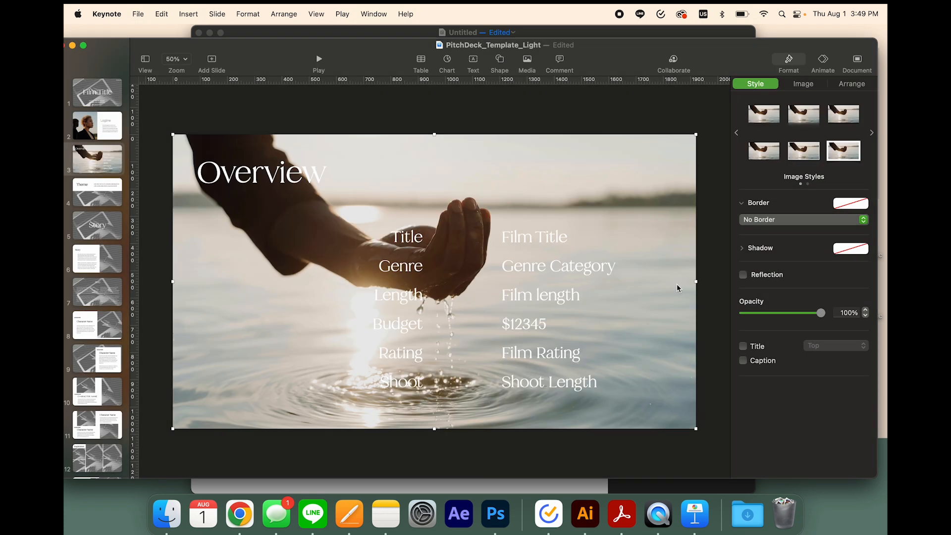
{"action": "left_click", "coordinate": [520, 126]}
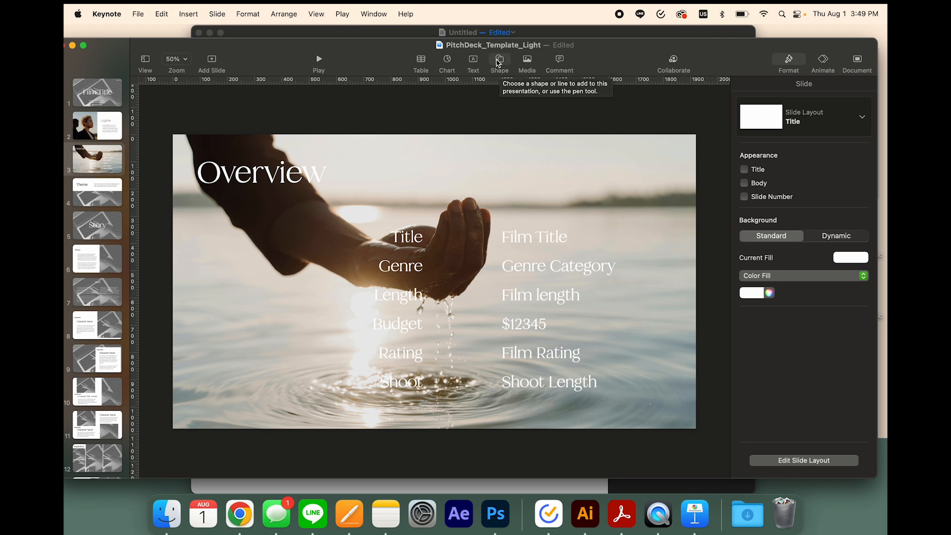
Insert a basic square shape on the Overview slide and stretch it past the edges to cover the whole slide
{"action": "left_click", "coordinate": [501, 61]}
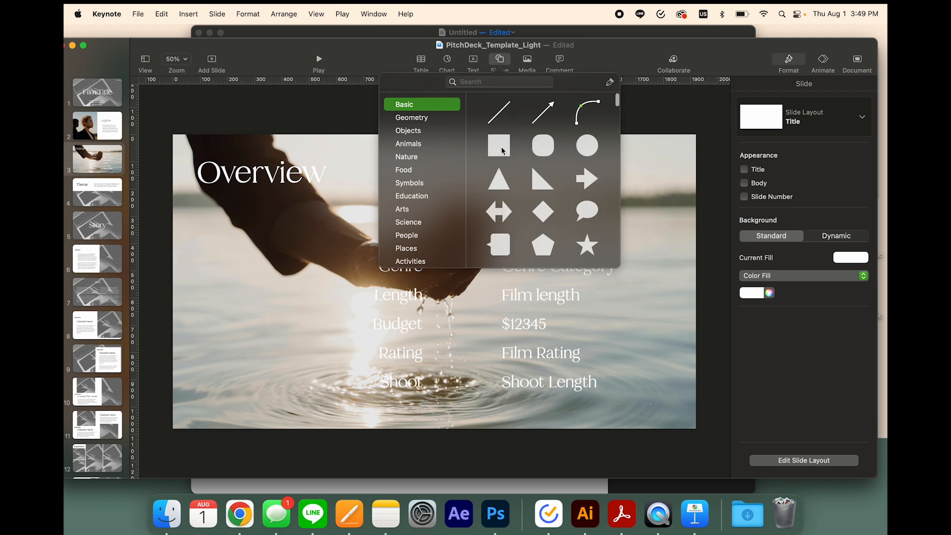
{"action": "left_click", "coordinate": [501, 150]}
{"action": "left_click_drag", "start_coordinate": [435, 271], "coordinate": [434, 126]}
{"action": "left_click_drag", "start_coordinate": [437, 297], "coordinate": [436, 462]}
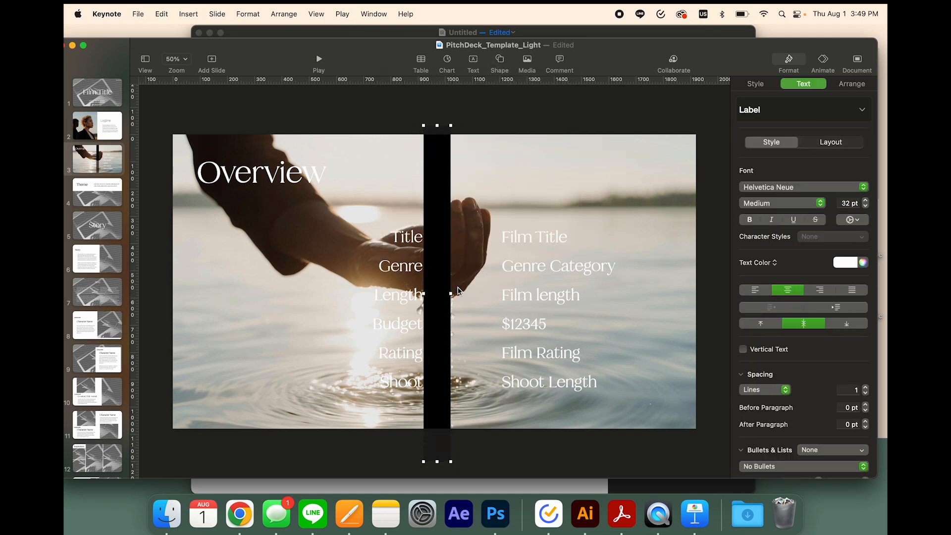
{"action": "left_click_drag", "start_coordinate": [451, 293], "coordinate": [709, 294]}
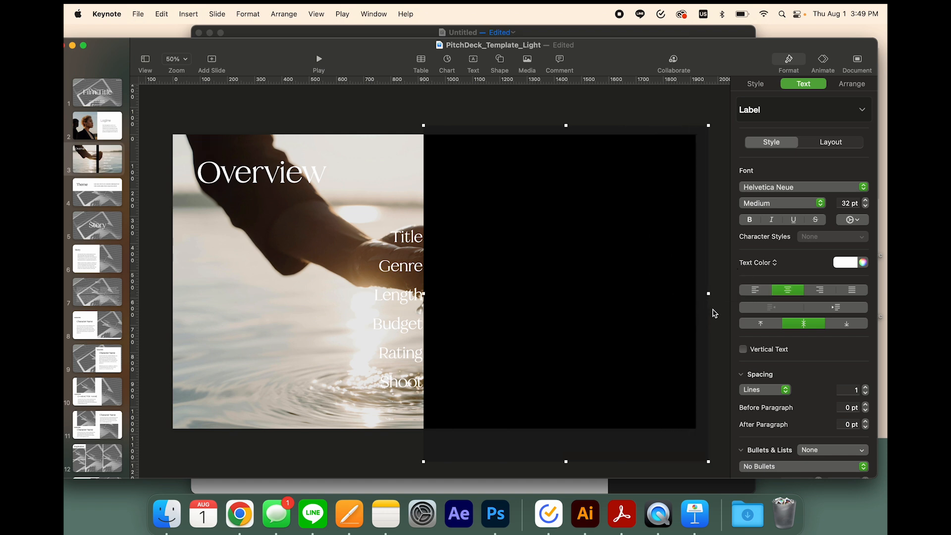
{"action": "left_click_drag", "start_coordinate": [423, 293], "coordinate": [155, 293]}
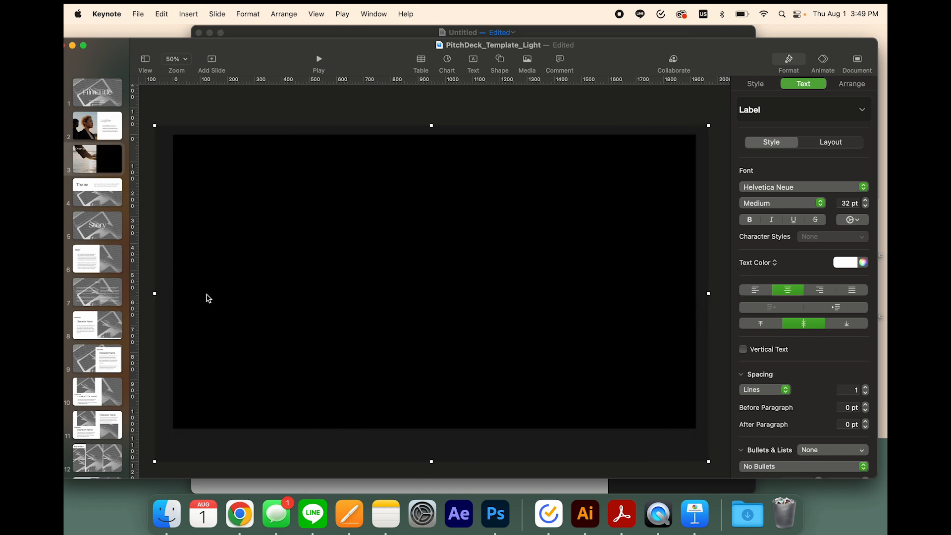
Set the black covering shape's opacity to 60% and deselect it
{"action": "left_click", "coordinate": [755, 85]}
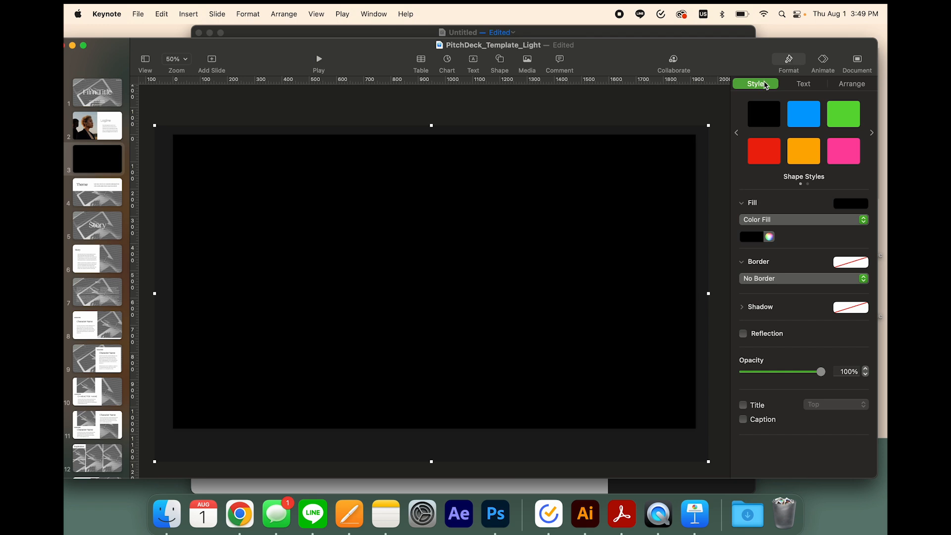
{"action": "left_click_drag", "start_coordinate": [818, 375], "coordinate": [790, 373]}
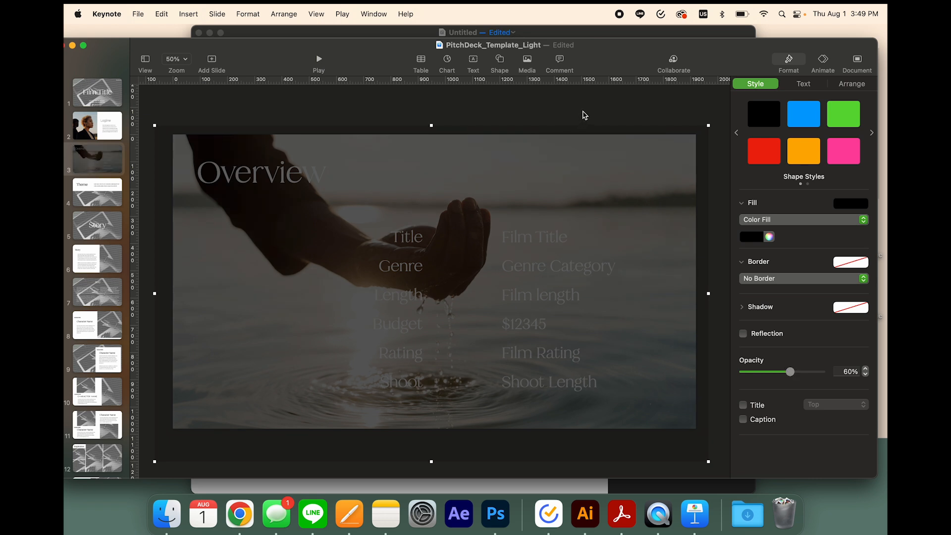
{"action": "left_click", "coordinate": [585, 117]}
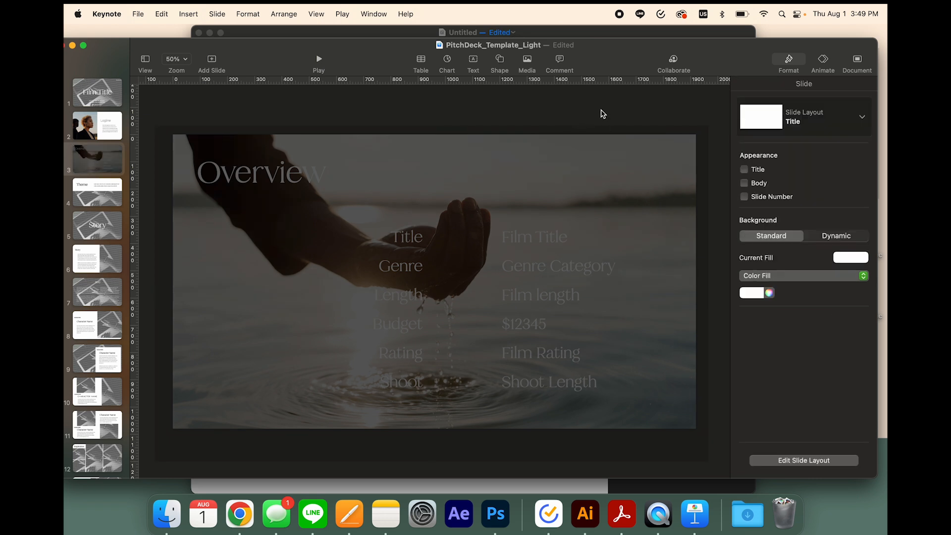
Send the black overlay and the background photo to the back one after the other, and undo the reordering
{"action": "left_click", "coordinate": [644, 171]}
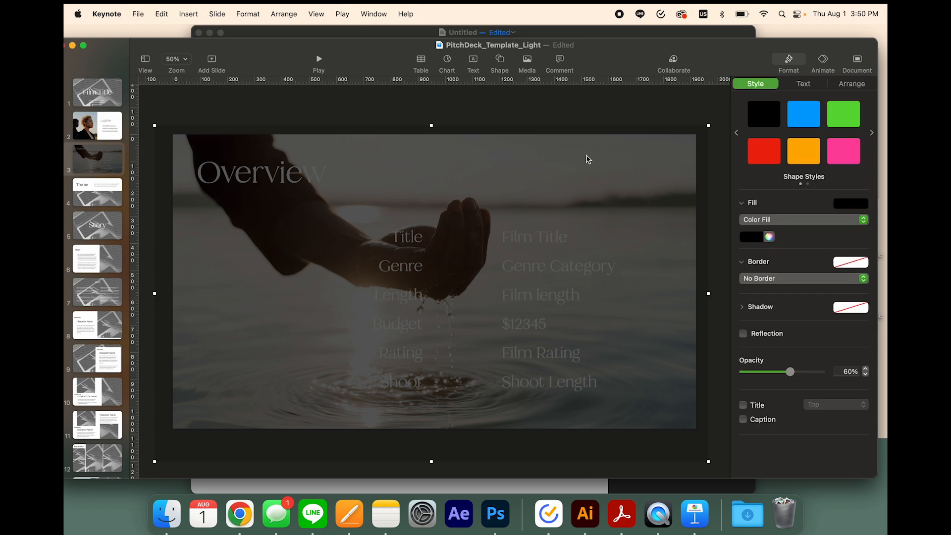
{"action": "left_click_drag", "start_coordinate": [585, 157], "coordinate": [574, 183]}
{"action": "right_click", "coordinate": [588, 177]}
{"action": "left_click", "coordinate": [610, 195]}
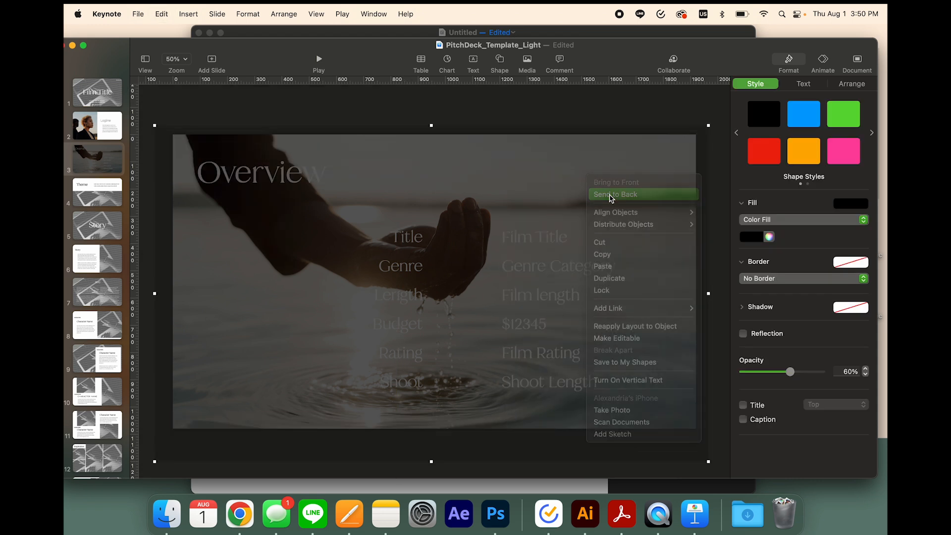
{"action": "left_click", "coordinate": [590, 171]}
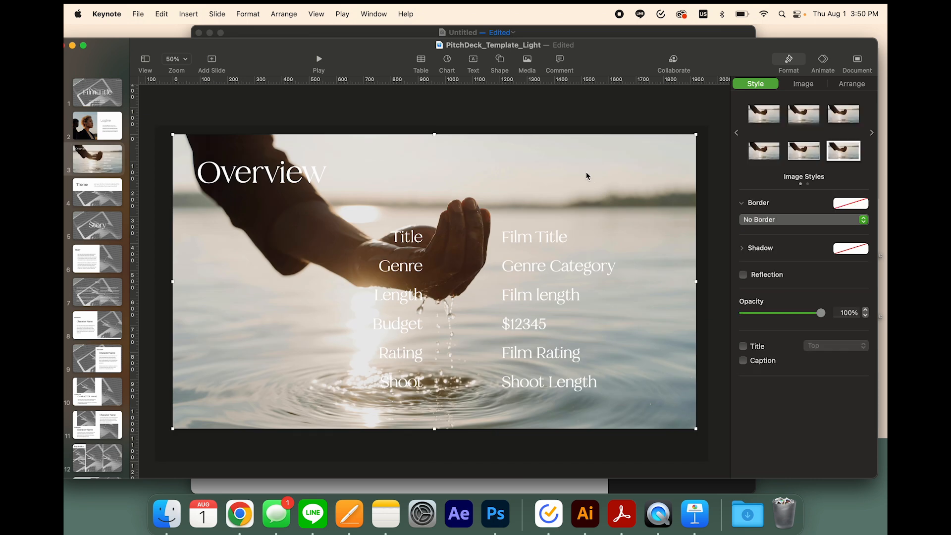
{"action": "right_click", "coordinate": [588, 175]}
{"action": "left_click", "coordinate": [604, 186]}
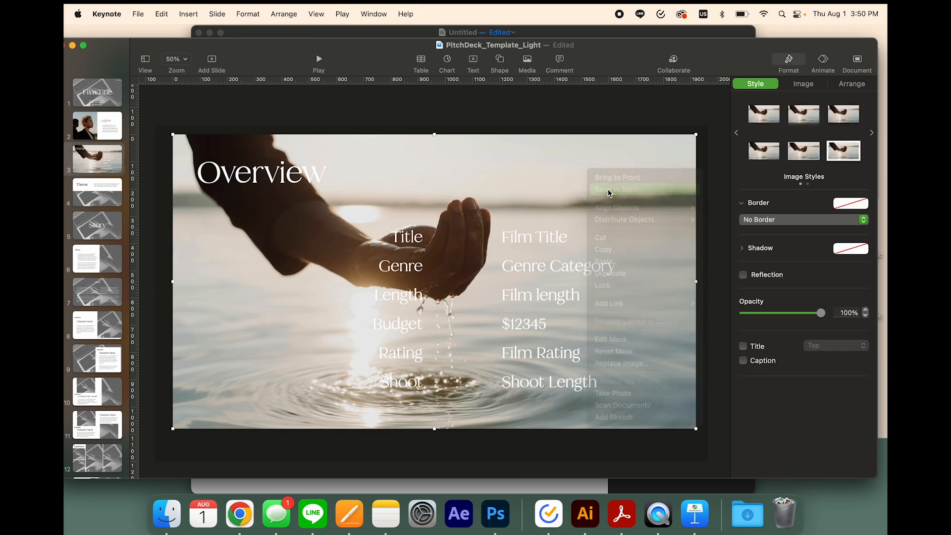
{"action": "left_click", "coordinate": [581, 117]}
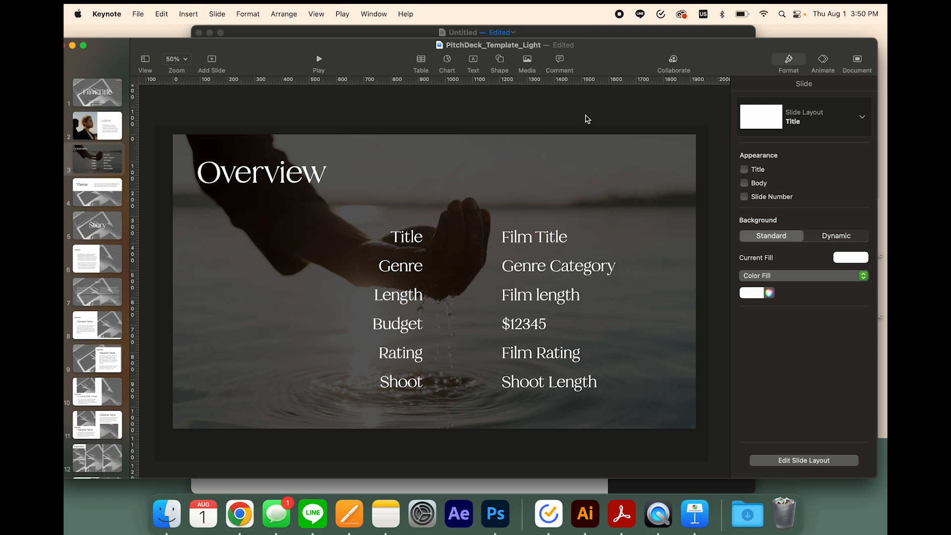
{"action": "key", "text": "super+z"}
Send the Overview photo and black overlay together behind the text, and fine-tune the overlay's position and opacity
{"action": "left_click_drag", "start_coordinate": [524, 98], "coordinate": [641, 178]}
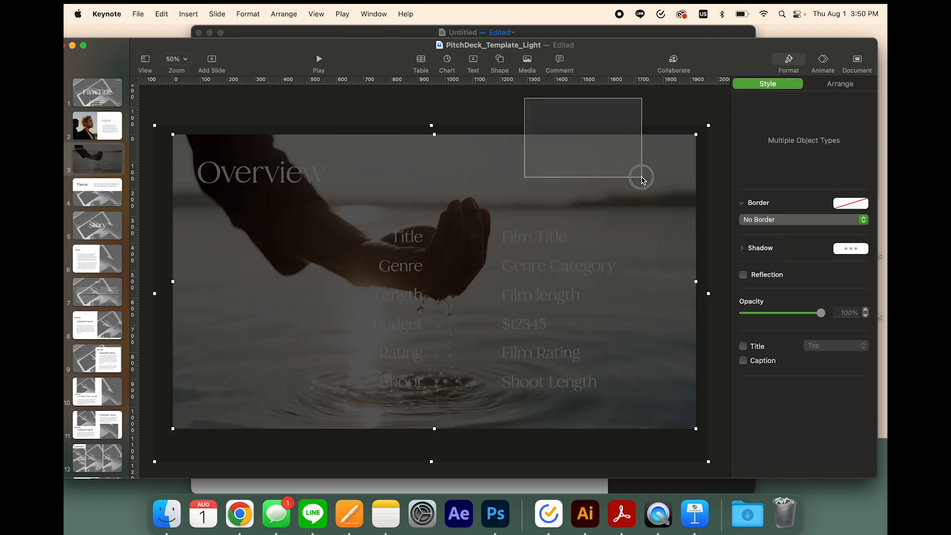
{"action": "left_click_drag", "start_coordinate": [642, 178], "coordinate": [642, 180]}
{"action": "right_click", "coordinate": [600, 165]}
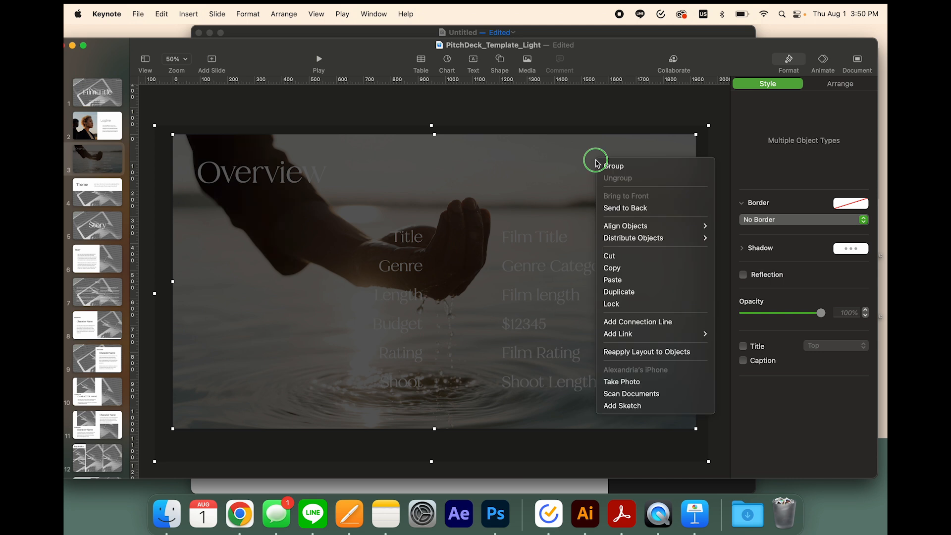
{"action": "left_click", "coordinate": [625, 212]}
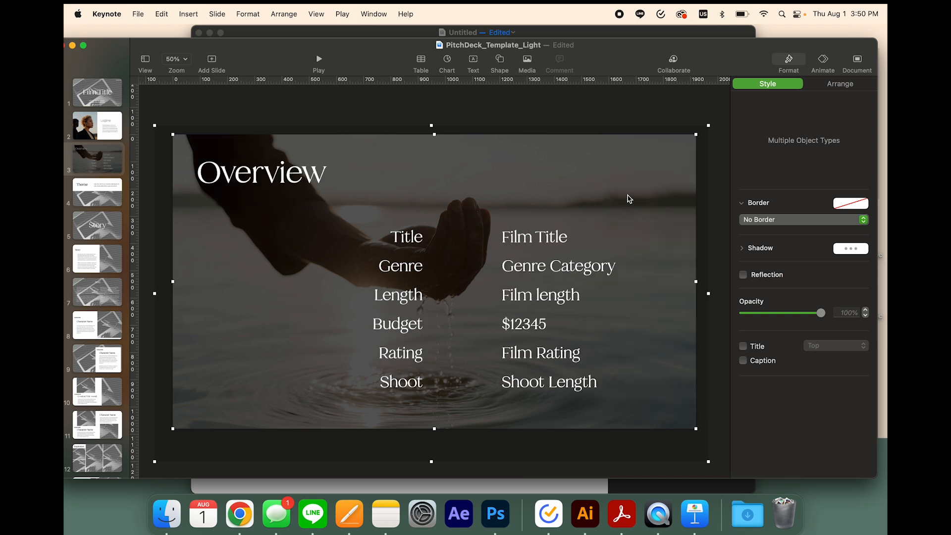
{"action": "left_click", "coordinate": [599, 111]}
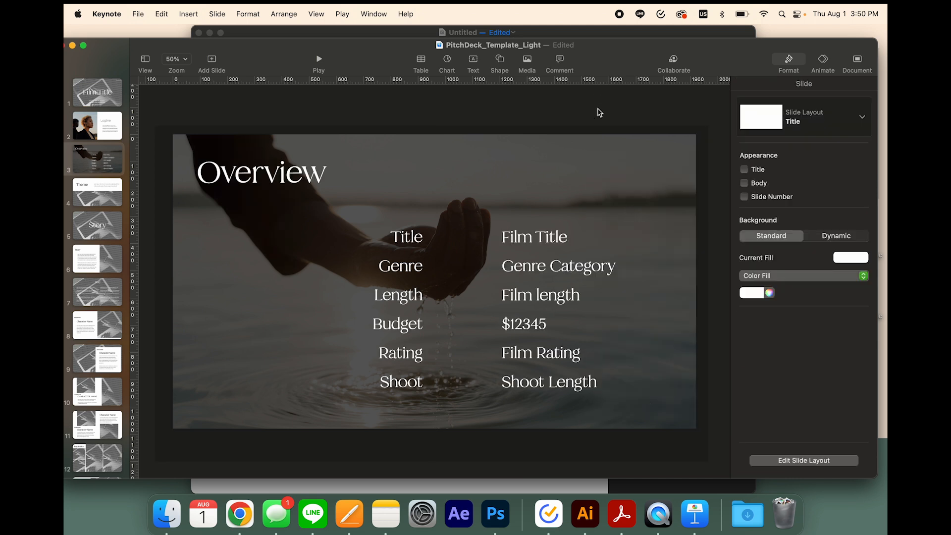
{"action": "mouse_move", "coordinate": [616, 185]}
{"action": "left_mouse_down"}
{"action": "mouse_move", "coordinate": [535, 203]}
{"action": "mouse_move", "coordinate": [602, 175]}
{"action": "mouse_move", "coordinate": [617, 193]}
{"action": "mouse_move", "coordinate": [624, 161]}
{"action": "mouse_move", "coordinate": [617, 179]}
{"action": "left_mouse_up"}
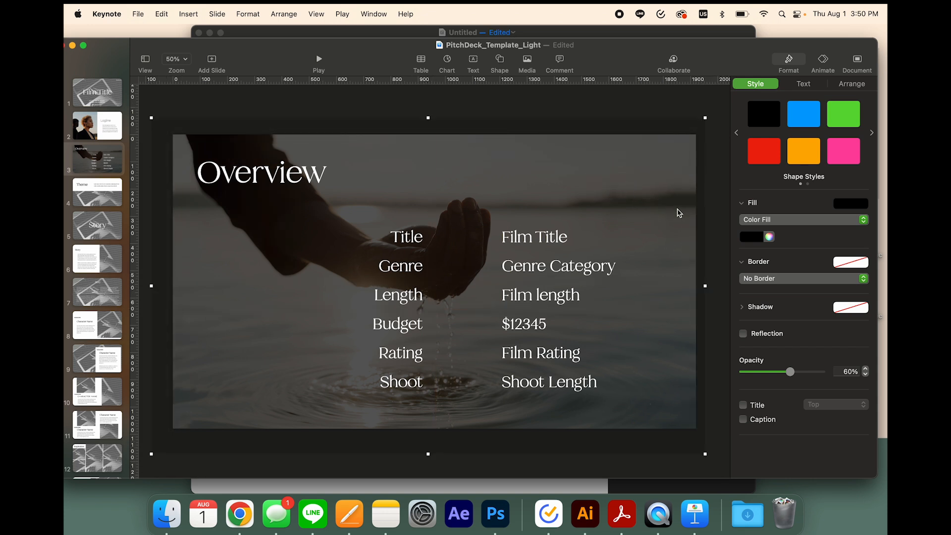
{"action": "mouse_move", "coordinate": [790, 374]}
{"action": "left_mouse_down"}
{"action": "mouse_move", "coordinate": [758, 370]}
{"action": "mouse_move", "coordinate": [811, 372]}
{"action": "mouse_move", "coordinate": [774, 371]}
{"action": "mouse_move", "coordinate": [788, 372]}
{"action": "left_mouse_up"}
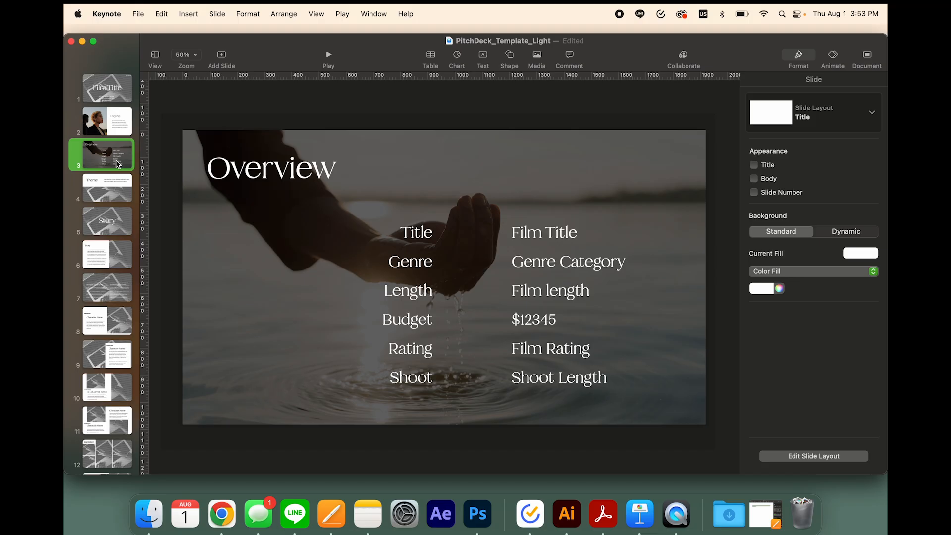
Look through the deck's full-image section title slides for Story, Team, Production and Finances, and return to the start of the slide list
{"action": "left_click", "coordinate": [112, 230]}
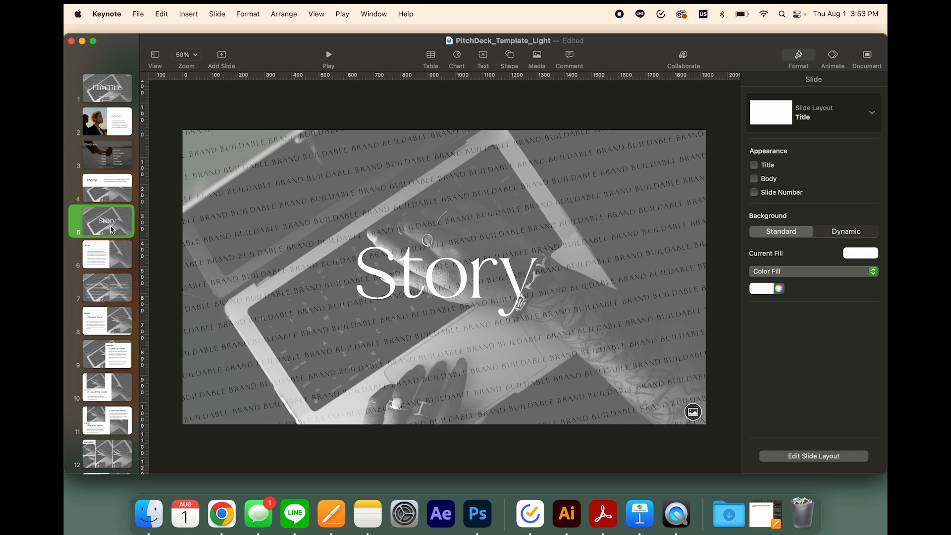
{"action": "scroll", "coordinate": [112, 229], "scroll_direction": "down", "scroll_amount": 10}
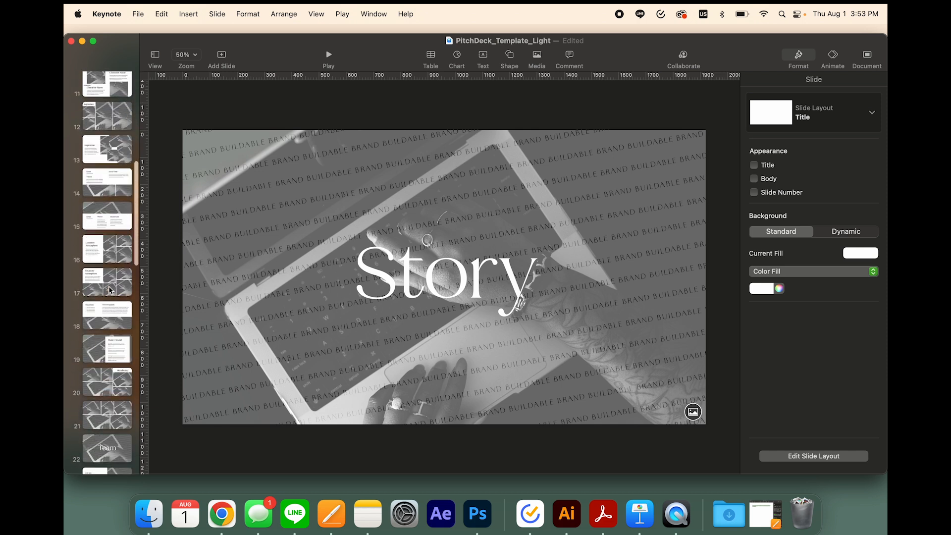
{"action": "scroll", "coordinate": [110, 290], "scroll_direction": "down", "scroll_amount": 1}
{"action": "left_click", "coordinate": [111, 270]}
{"action": "scroll", "coordinate": [111, 263], "scroll_direction": "down", "scroll_amount": 7}
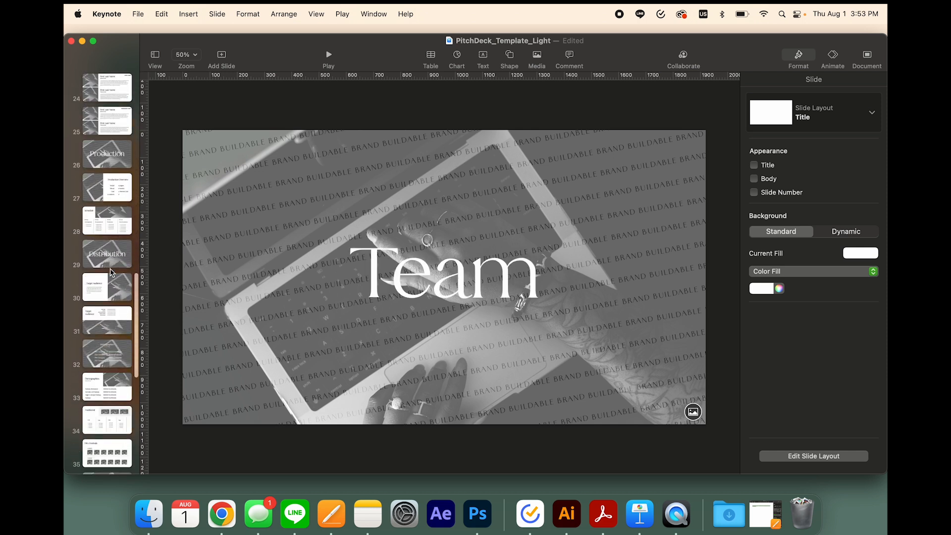
{"action": "left_click", "coordinate": [112, 181]}
{"action": "scroll", "coordinate": [112, 263], "scroll_direction": "down", "scroll_amount": 5}
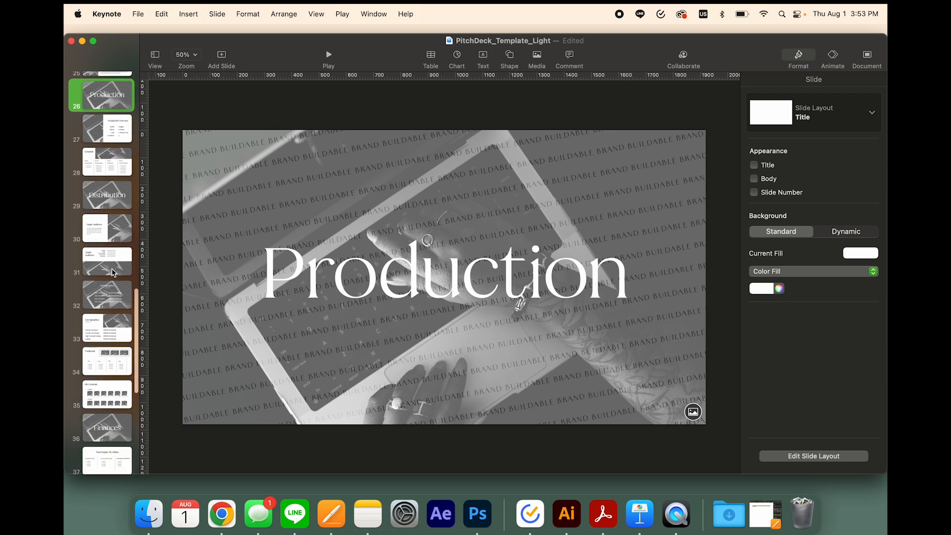
{"action": "scroll", "coordinate": [113, 291], "scroll_direction": "down", "scroll_amount": 3}
{"action": "left_click", "coordinate": [113, 282]}
{"action": "scroll", "coordinate": [118, 322], "scroll_direction": "up", "scroll_amount": 15}
{"action": "scroll", "coordinate": [124, 350], "scroll_direction": "up", "scroll_amount": 5}
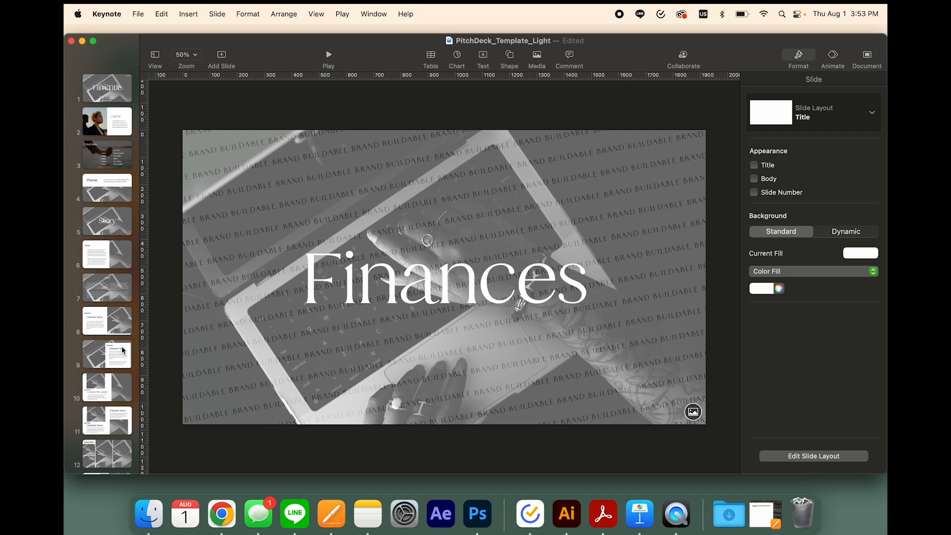
Compare the Story slide that has text beside an image with the two-column Story slide that has text over a full image
{"action": "left_click", "coordinate": [118, 263]}
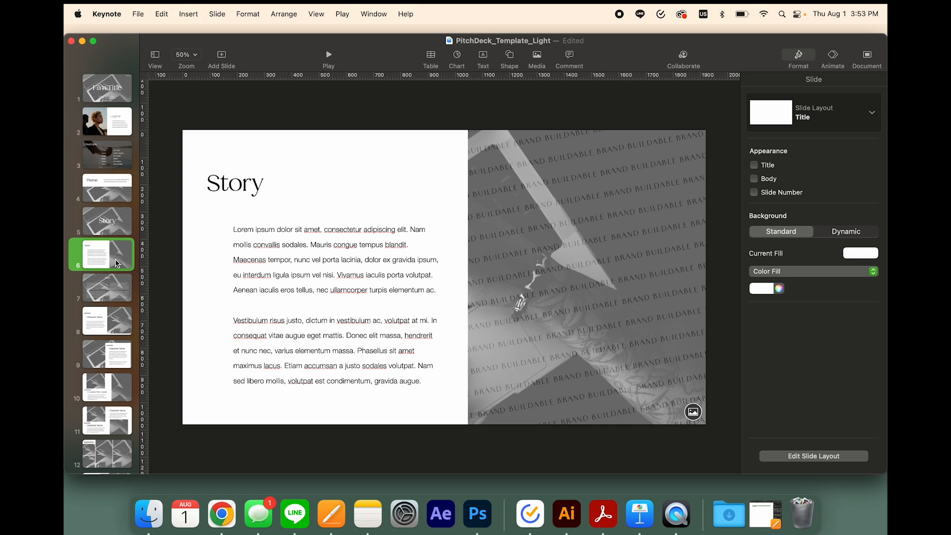
{"action": "left_click", "coordinate": [115, 298]}
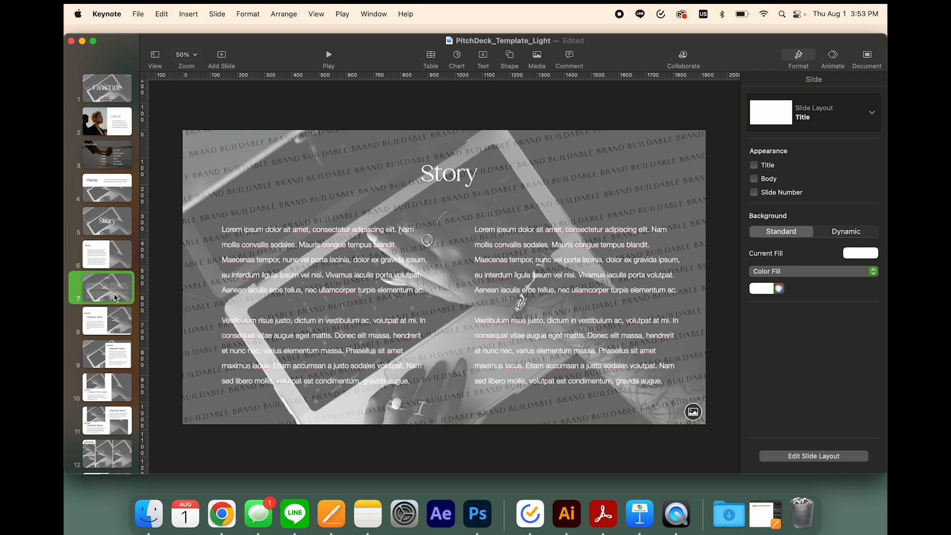
{"action": "left_click", "coordinate": [119, 263]}
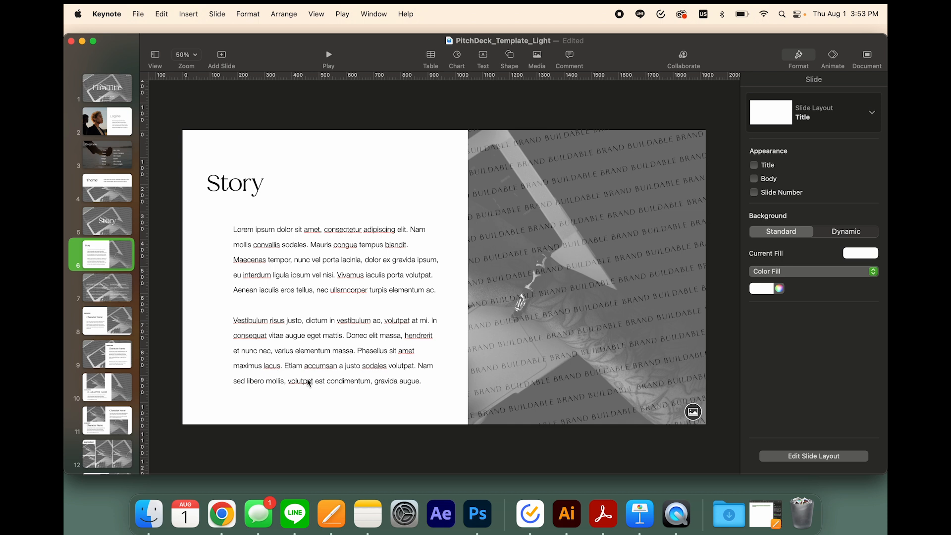
{"action": "left_click", "coordinate": [113, 293]}
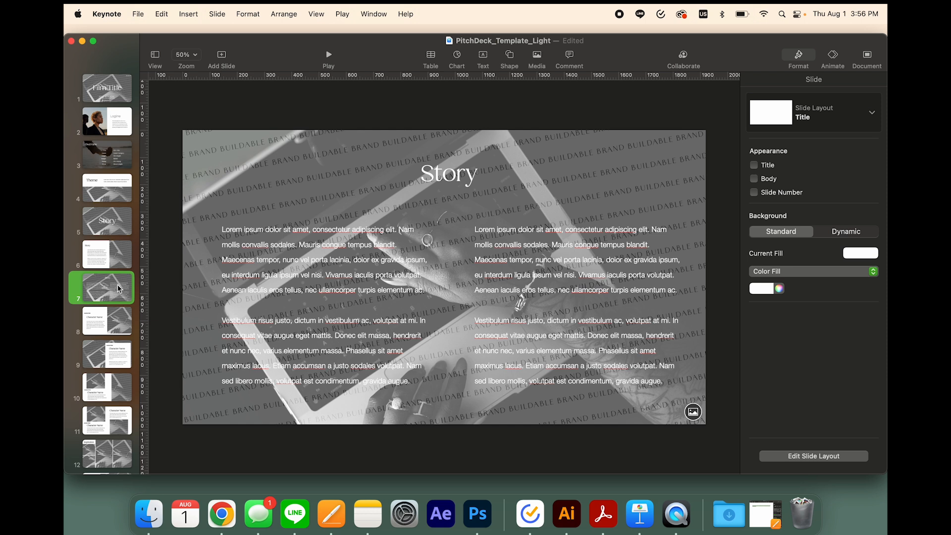
{"action": "mouse_move", "coordinate": [119, 288]}
{"action": "left_mouse_down"}
{"action": "mouse_move", "coordinate": [105, 218]}
{"action": "mouse_move", "coordinate": [113, 294]}
{"action": "left_mouse_up"}
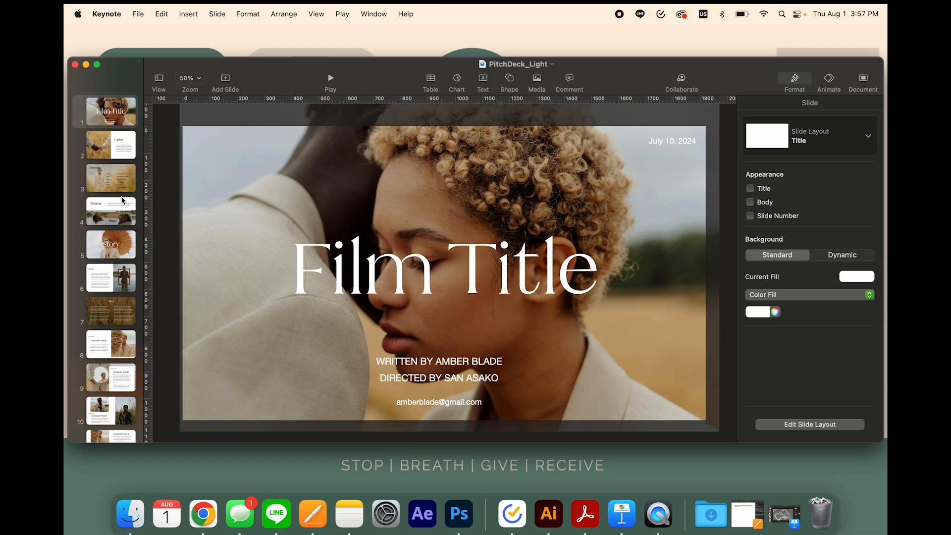
Play the finished PitchDeck_Light presentation from the title slide through the character slides, exit the slideshow and return to the first slide
{"action": "scroll", "coordinate": [123, 200], "scroll_direction": "down", "scroll_amount": 10}
{"action": "scroll", "coordinate": [122, 199], "scroll_direction": "up", "scroll_amount": 10}
{"action": "left_click", "coordinate": [330, 79]}
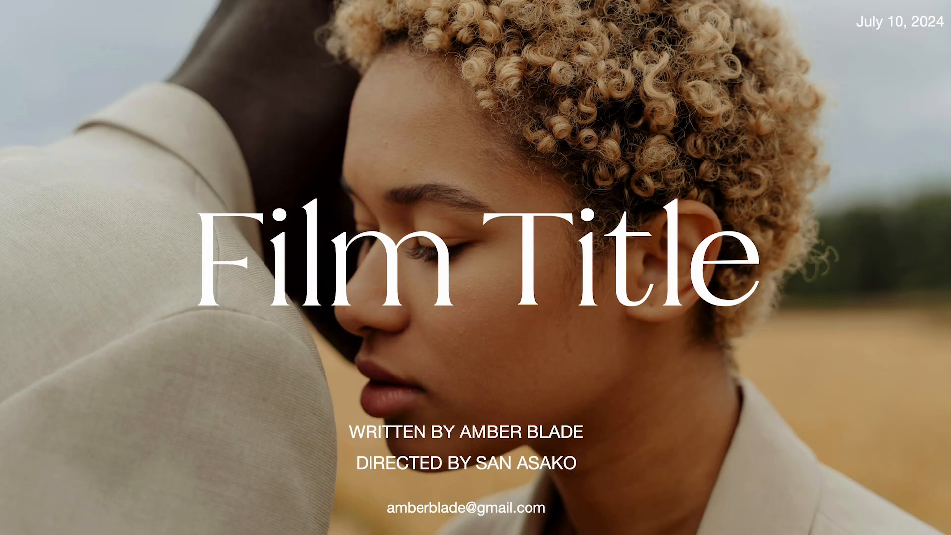
{"action": "key", "text": "Right"}
{"action": "key", "text": "Right"}
{"action": "key", "text": "Right"}
{"action": "key", "text": "Right"}
{"action": "key", "text": "Right"}
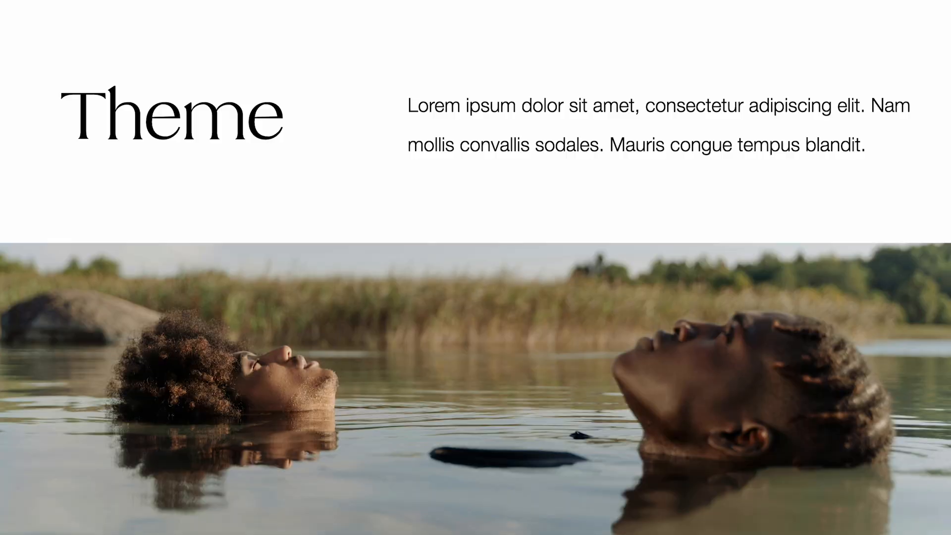
{"action": "key", "text": "Right"}
{"action": "key", "text": "Right"}
{"action": "key", "text": "Right"}
{"action": "key", "text": "Right"}
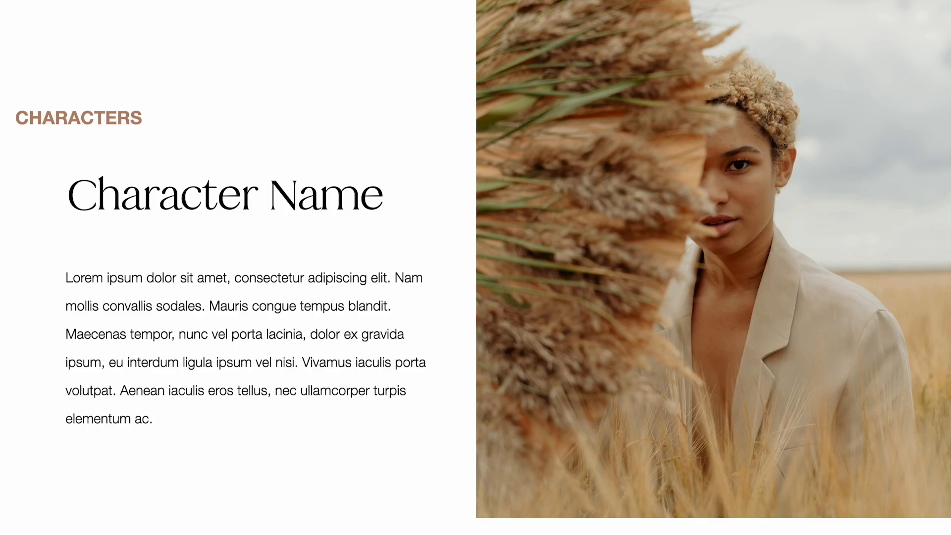
{"action": "key", "text": "Right"}
{"action": "key", "text": "Right"}
{"action": "key", "text": "Right"}
{"action": "key", "text": "Right"}
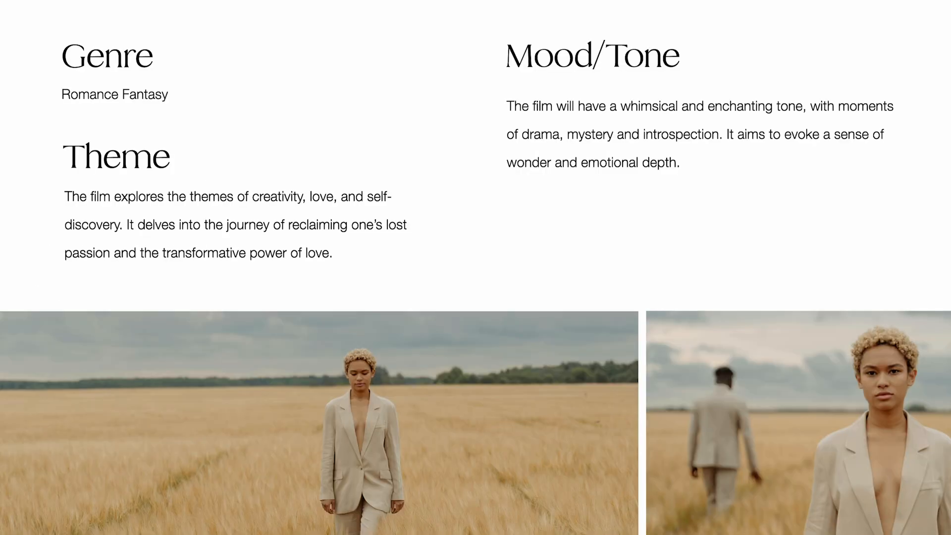
{"action": "key", "text": "Escape"}
{"action": "scroll", "coordinate": [109, 223], "scroll_direction": "up", "scroll_amount": 10}
{"action": "left_click", "coordinate": [109, 113]}
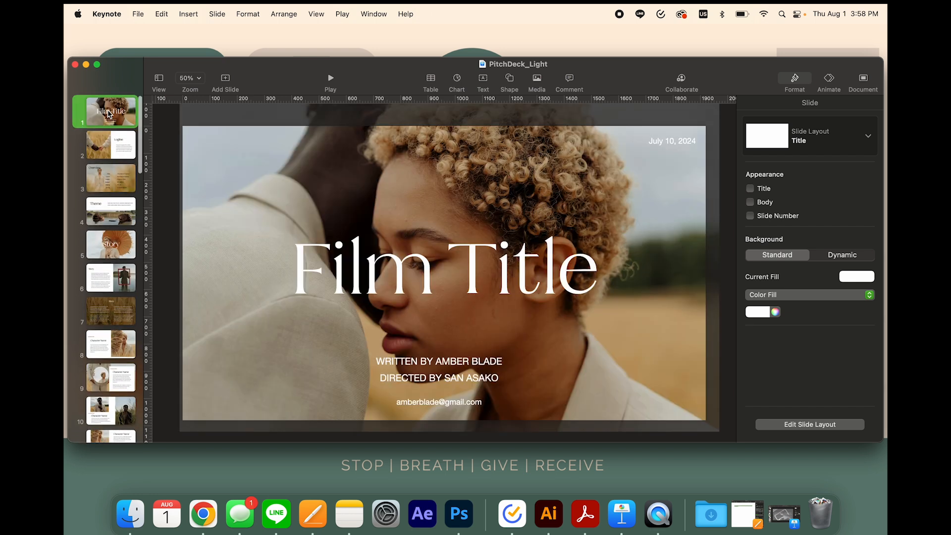
Export the presentation as a PDF with Best image quality, saved to the Desktop as PitchDeck_Light
{"action": "left_click", "coordinate": [138, 14]}
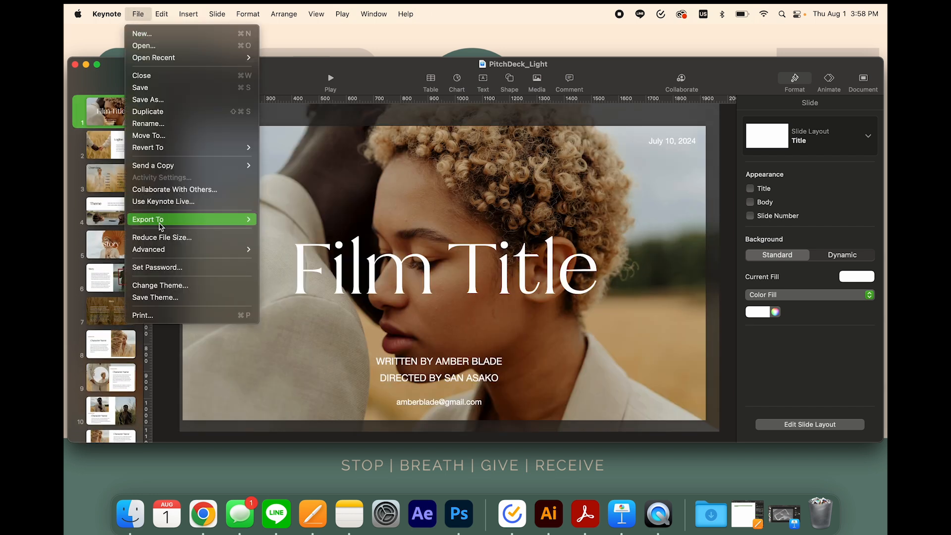
{"action": "mouse_move", "coordinate": [238, 219]}
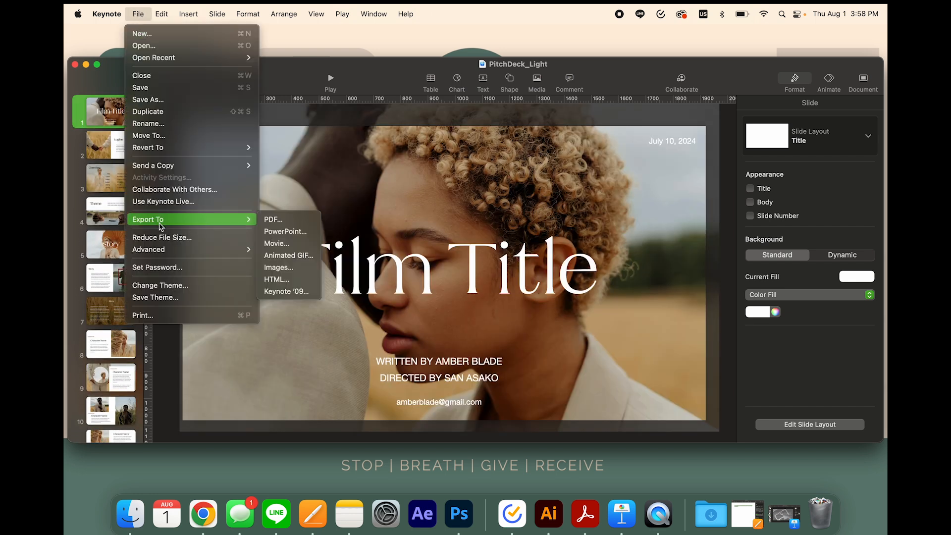
{"action": "left_click", "coordinate": [296, 221]}
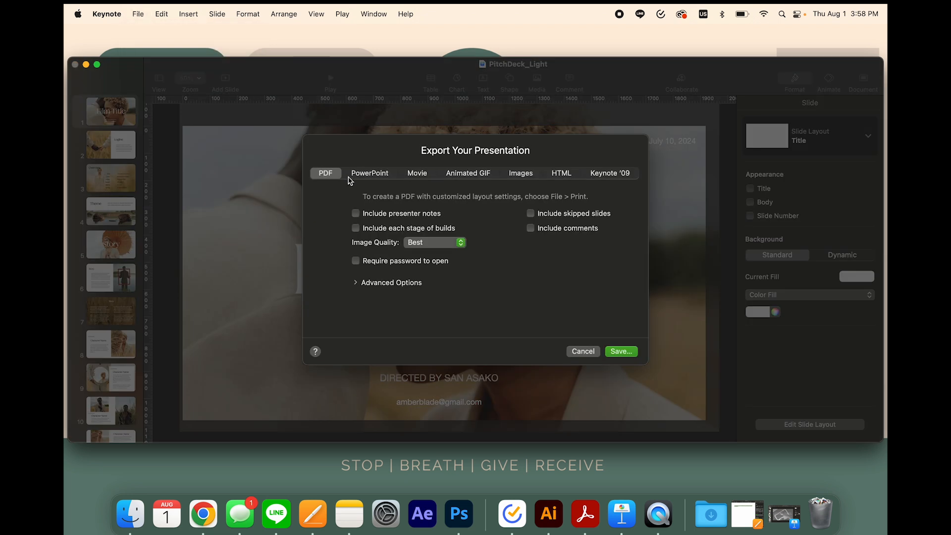
{"action": "left_click", "coordinate": [444, 246]}
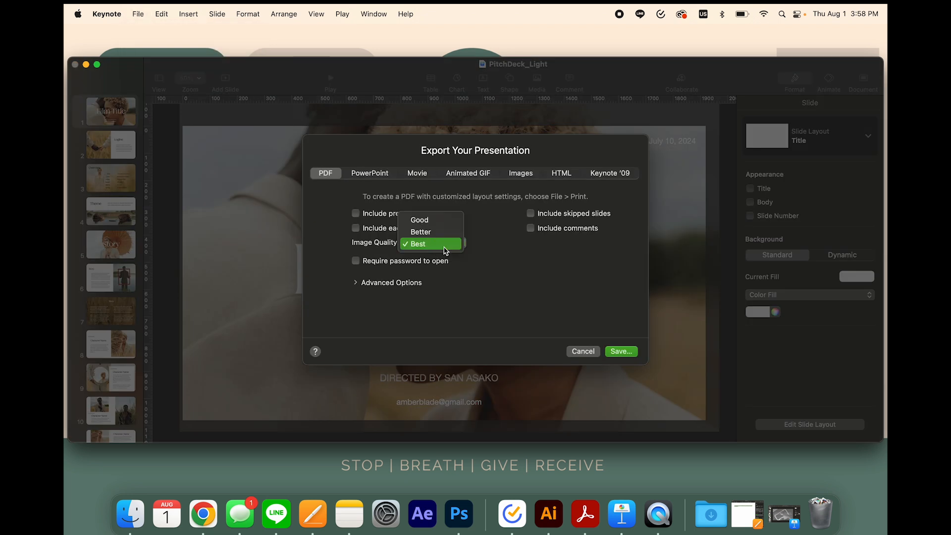
{"action": "left_click", "coordinate": [444, 247]}
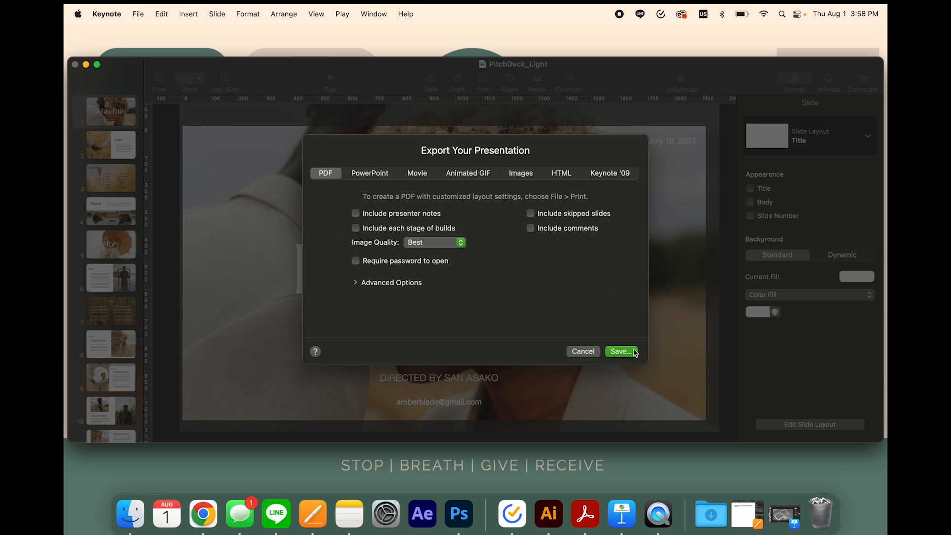
{"action": "left_click", "coordinate": [622, 351]}
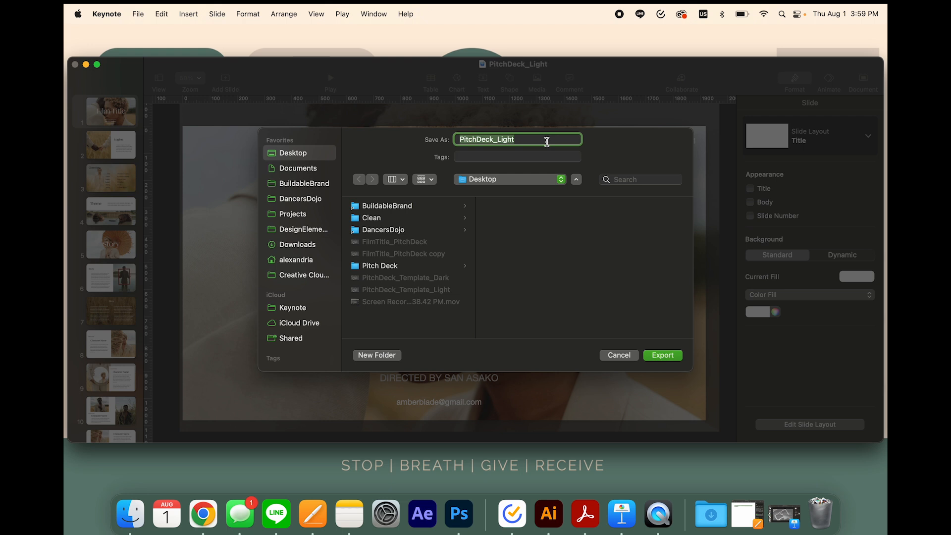
{"action": "left_click", "coordinate": [666, 358]}
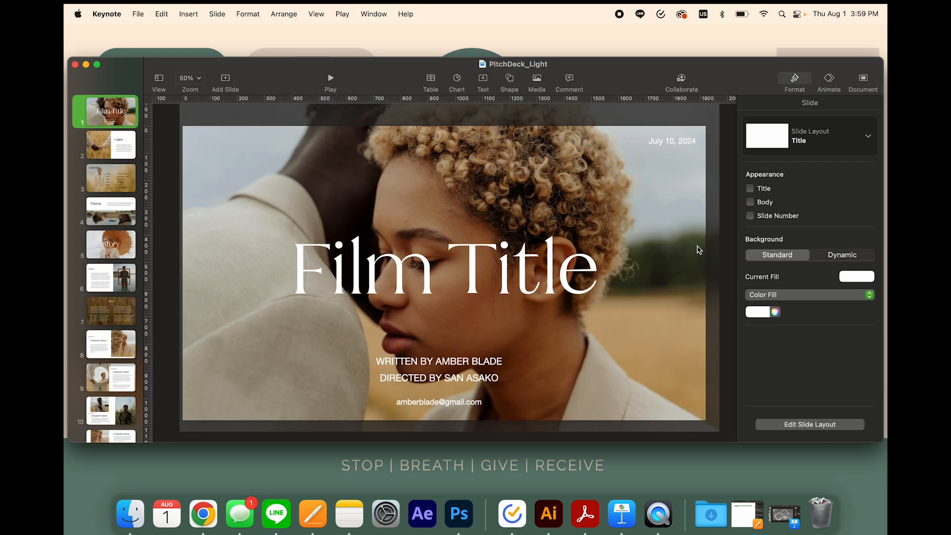
Minimise the presentation window, open the exported PitchDeck_Light PDF from the desktop in Acrobat and check its pages
{"action": "left_click", "coordinate": [87, 65]}
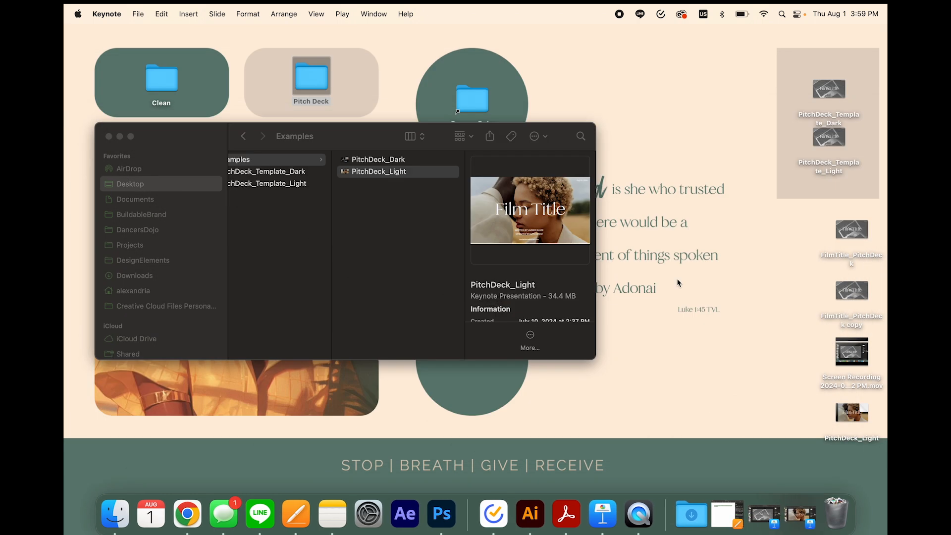
{"action": "double_click", "coordinate": [851, 416]}
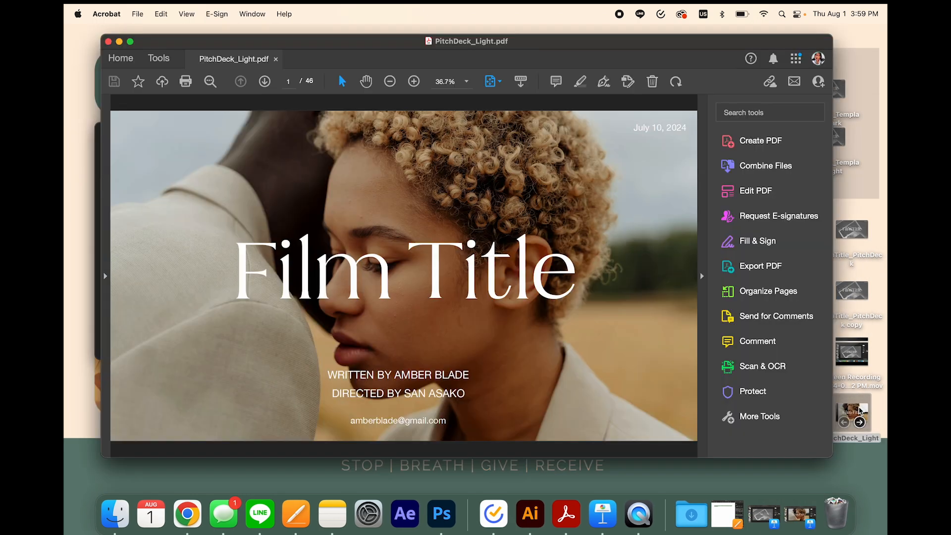
{"action": "scroll", "coordinate": [669, 307], "scroll_direction": "down", "scroll_amount": 2}
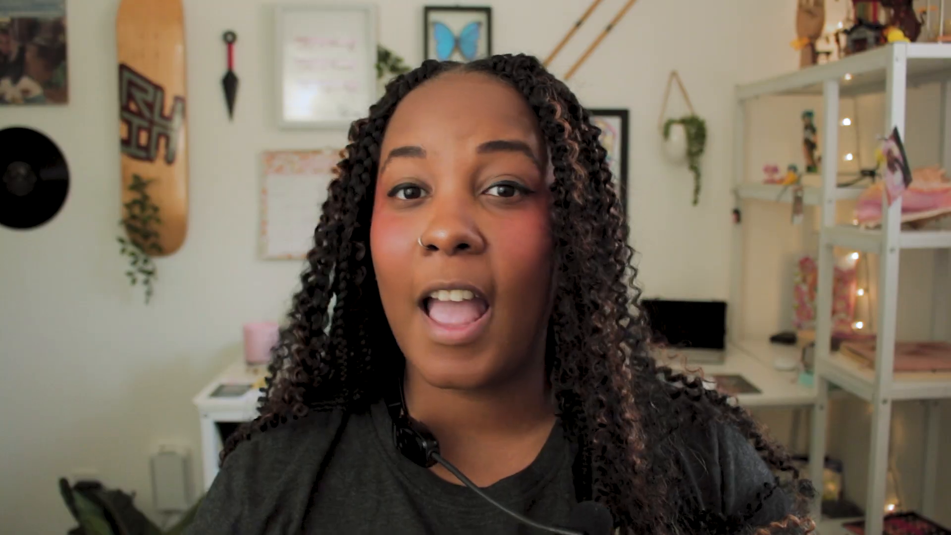